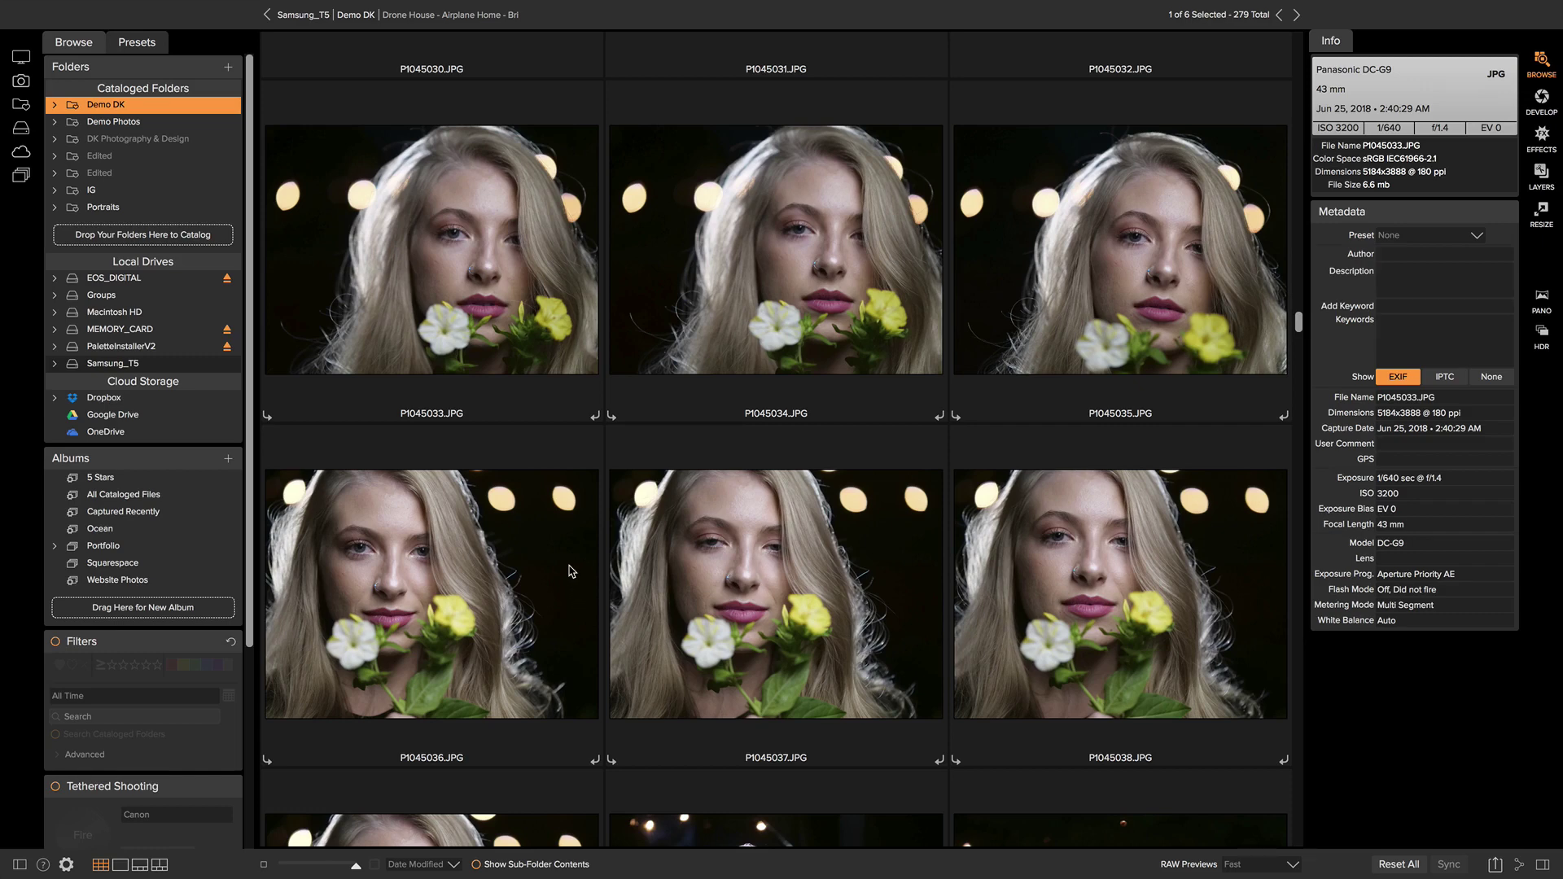
Select portraits P1045033 through P1045038 in the Demo DK folder.
{"action": "left_click", "coordinate": [461, 289]}
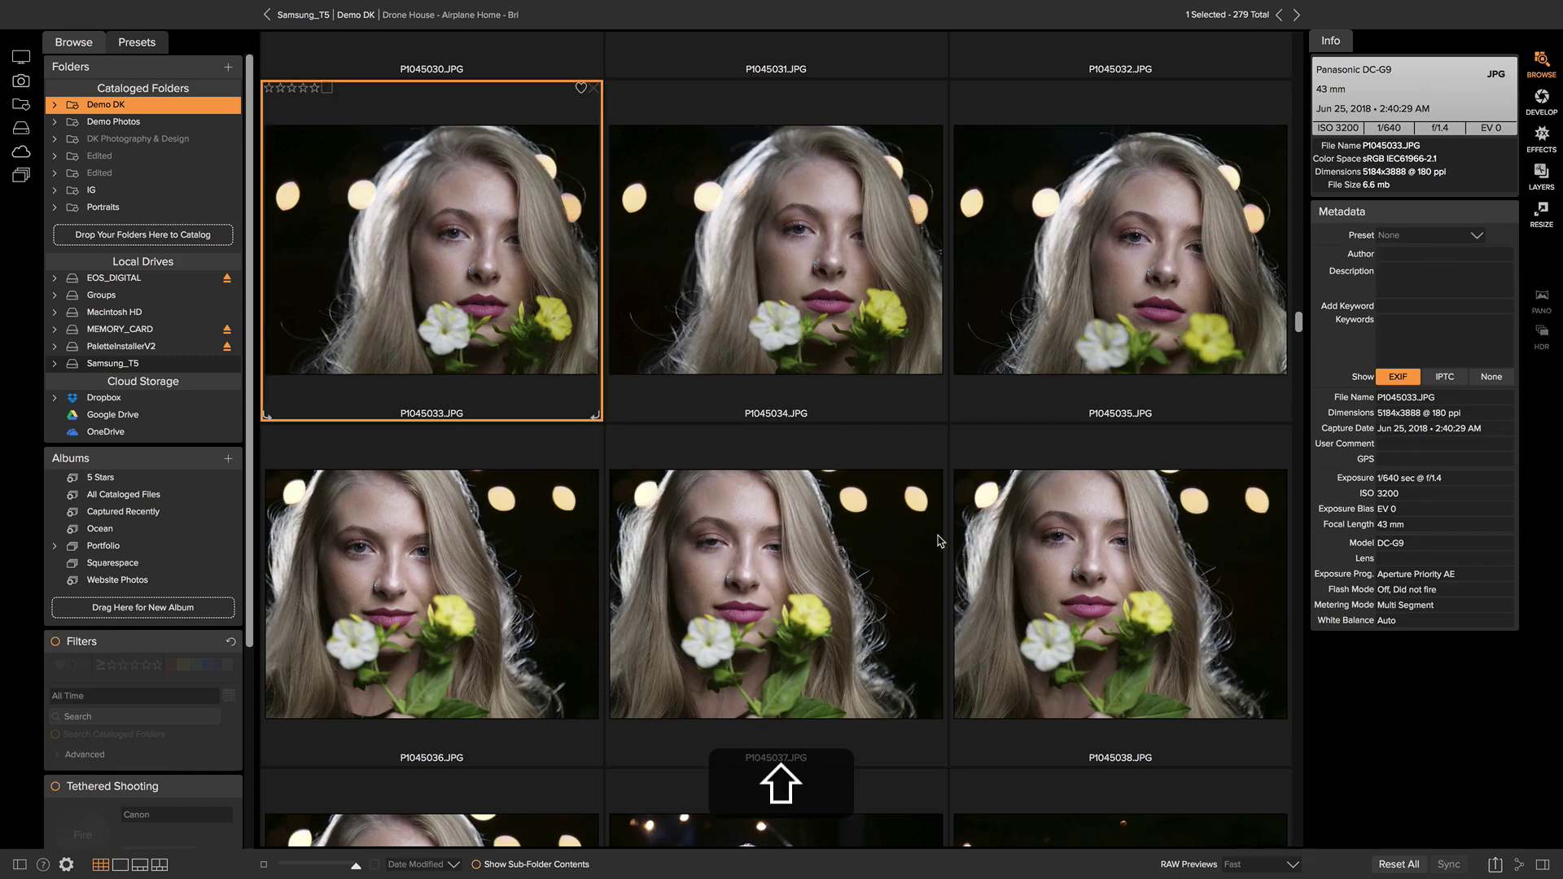
Show the six portraits side by side in Compare view, zoomed to 50% and panned onto the face.
{"action": "left_click", "coordinate": [159, 866]}
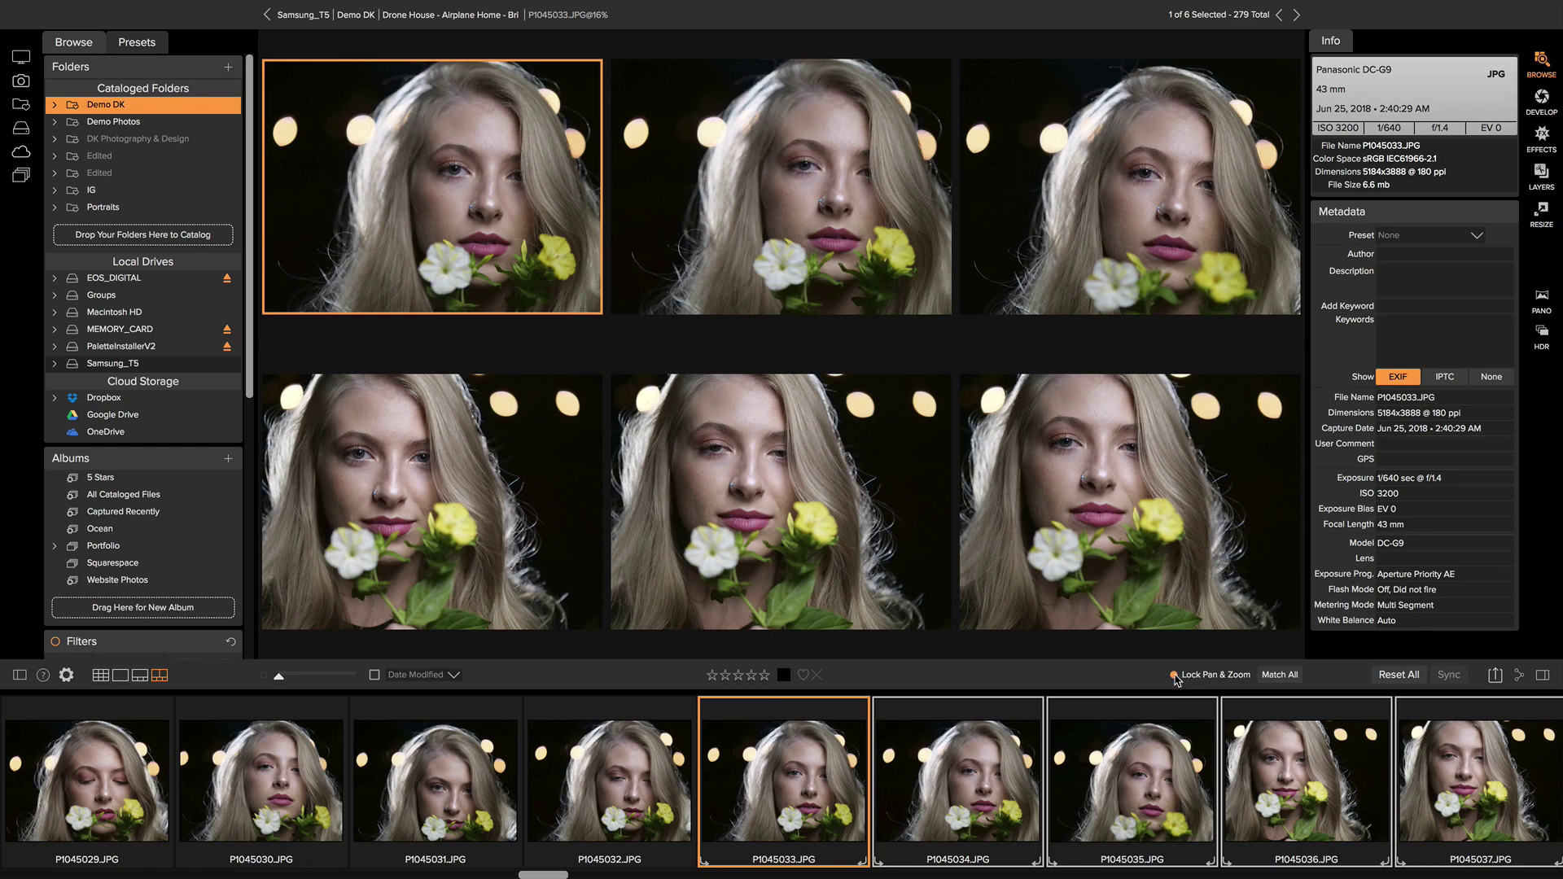
{"action": "left_click", "coordinate": [473, 185]}
{"action": "left_click_drag", "start_coordinate": [453, 185], "coordinate": [440, 189]}
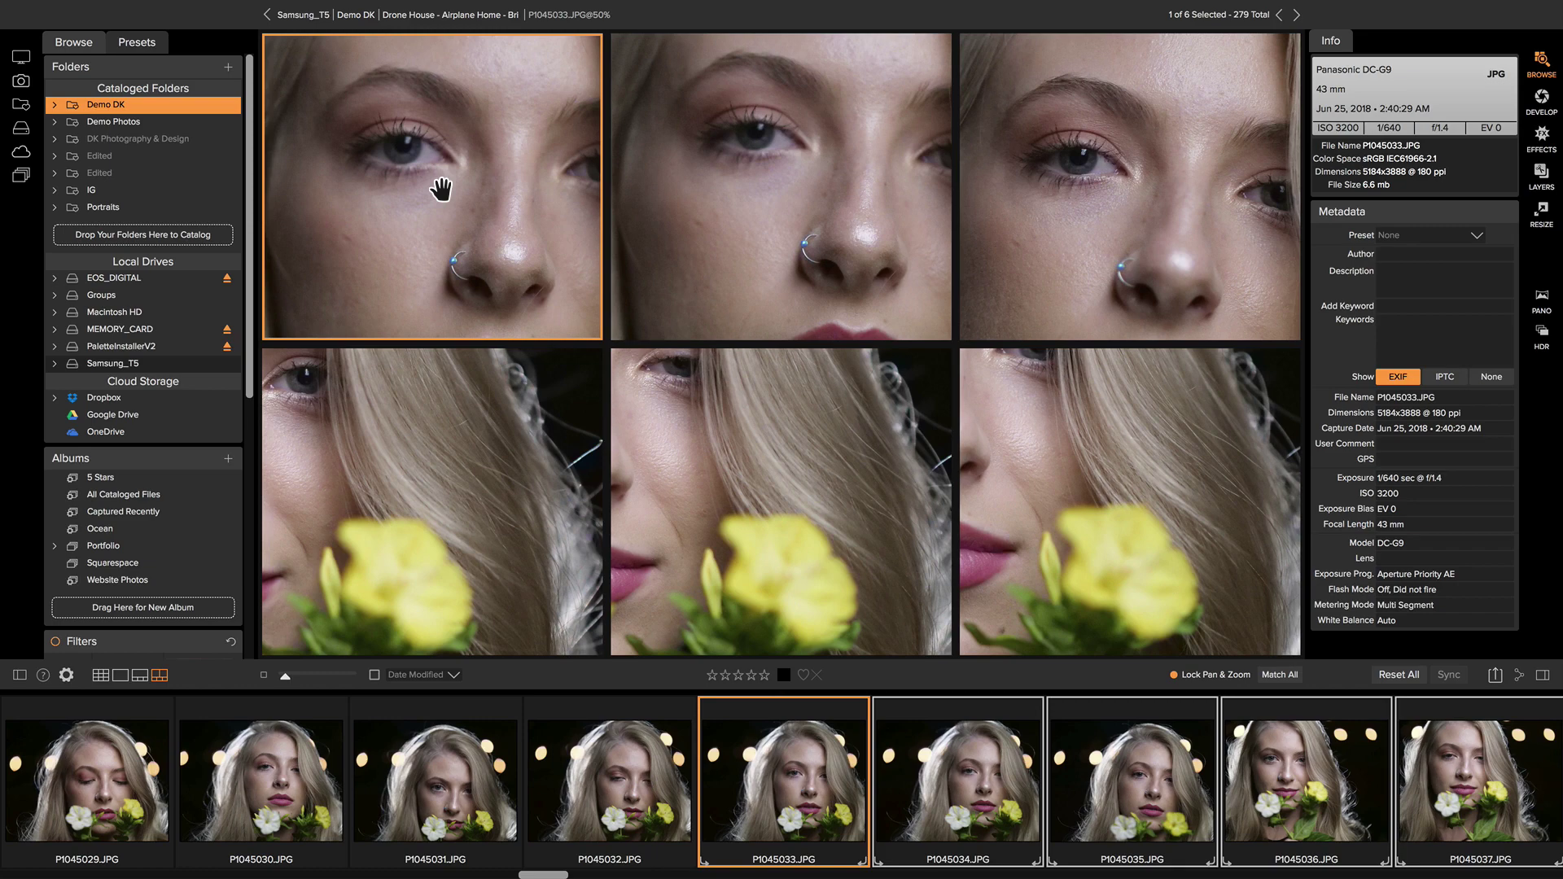
{"action": "left_click_drag", "start_coordinate": [440, 189], "coordinate": [436, 200]}
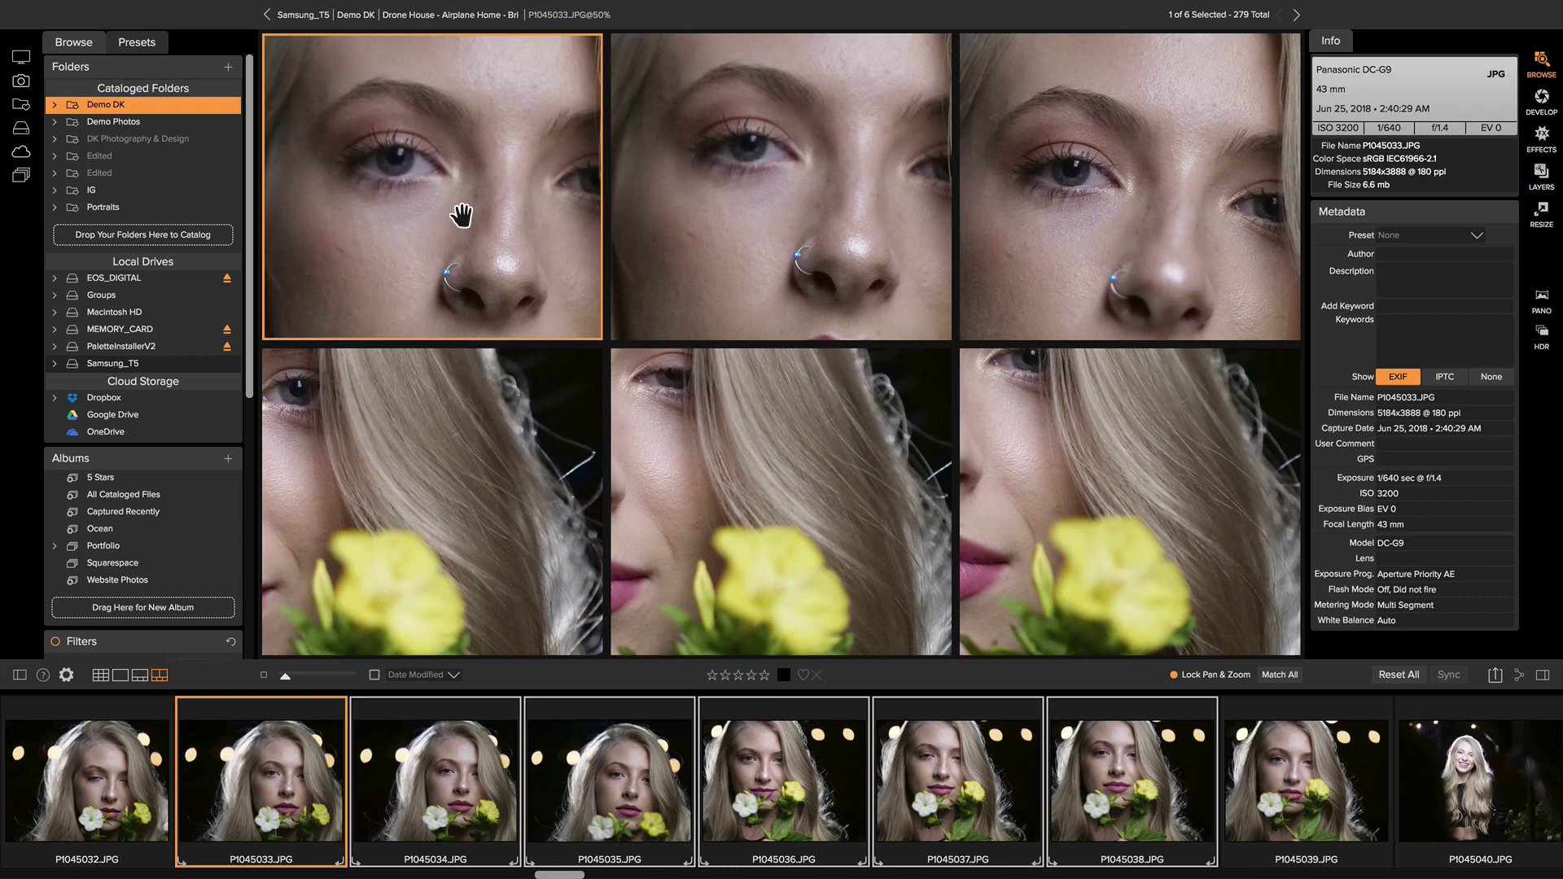
Remove P1045033, P1045034 and P1045037 from the comparison.
{"action": "left_click", "coordinate": [461, 215], "text": "super"}
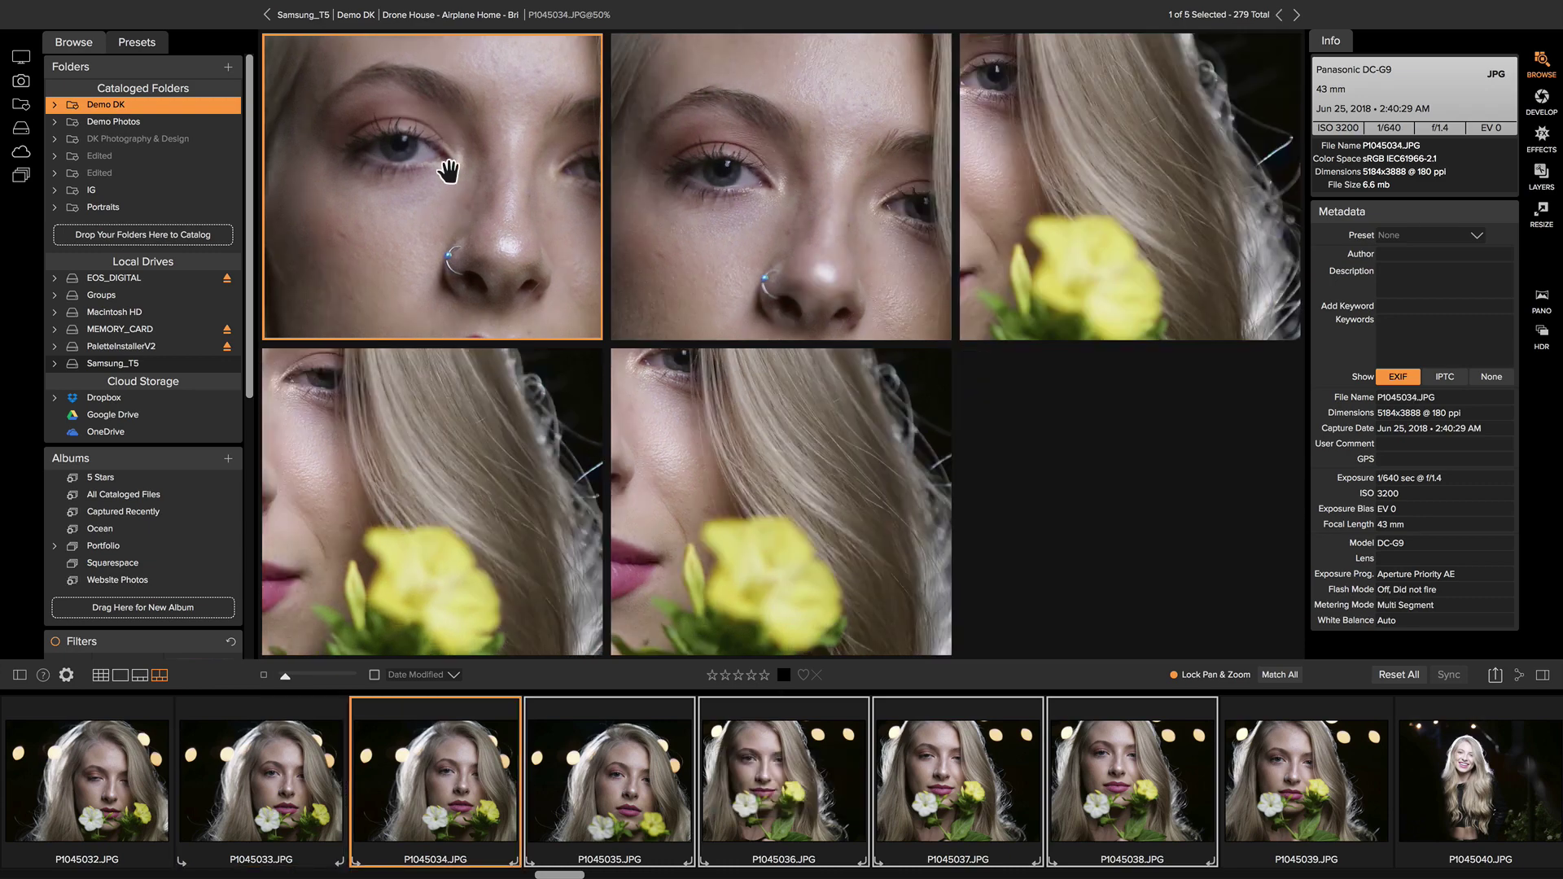
{"action": "left_click", "coordinate": [448, 171]}
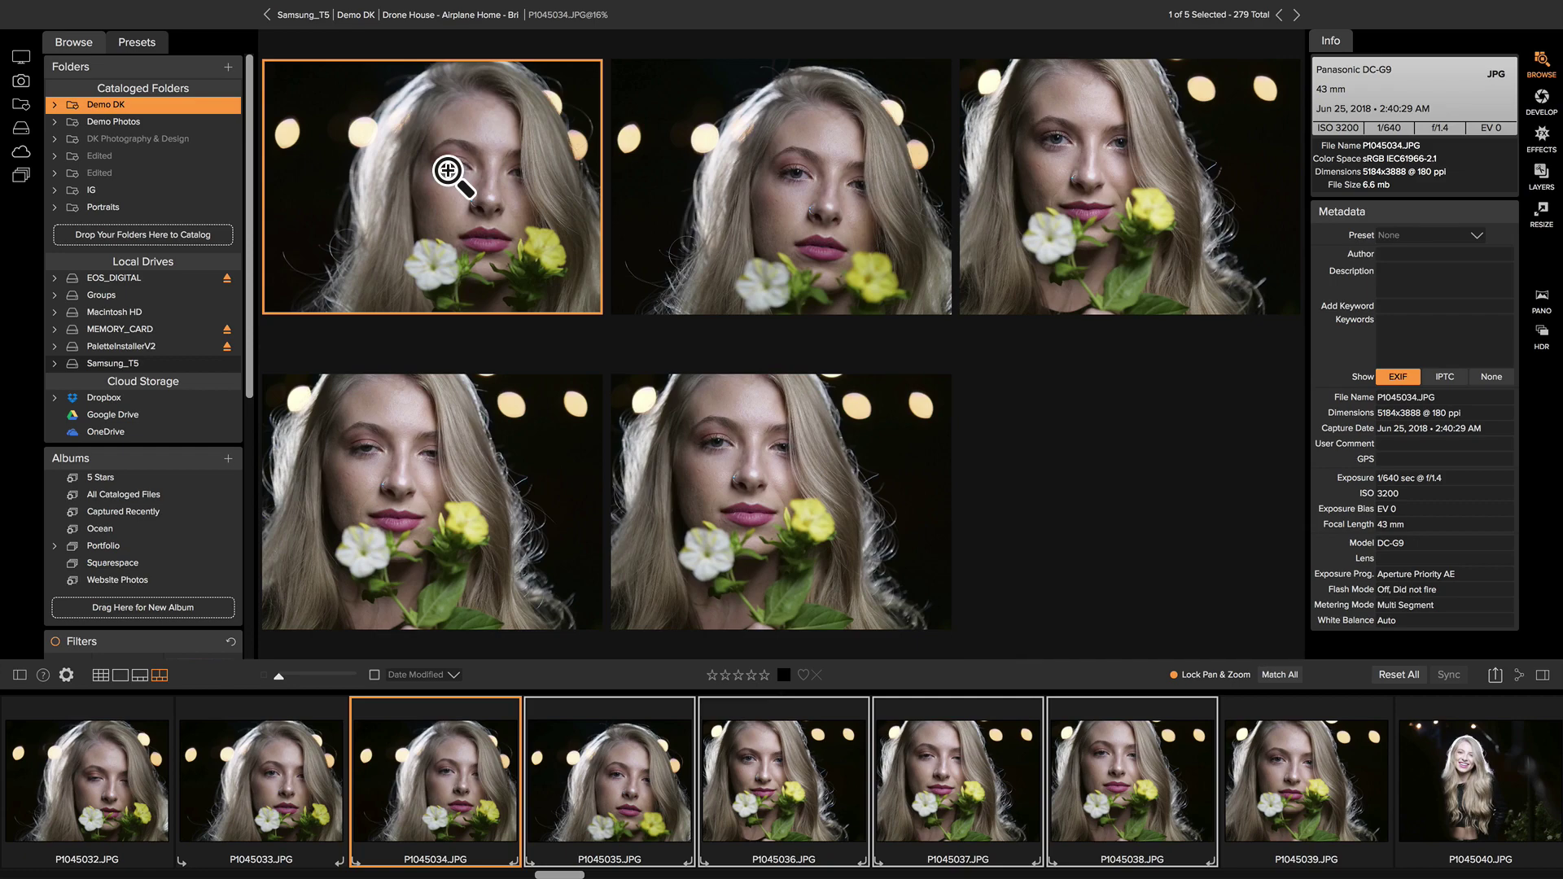
{"action": "left_click", "coordinate": [448, 171], "text": "super"}
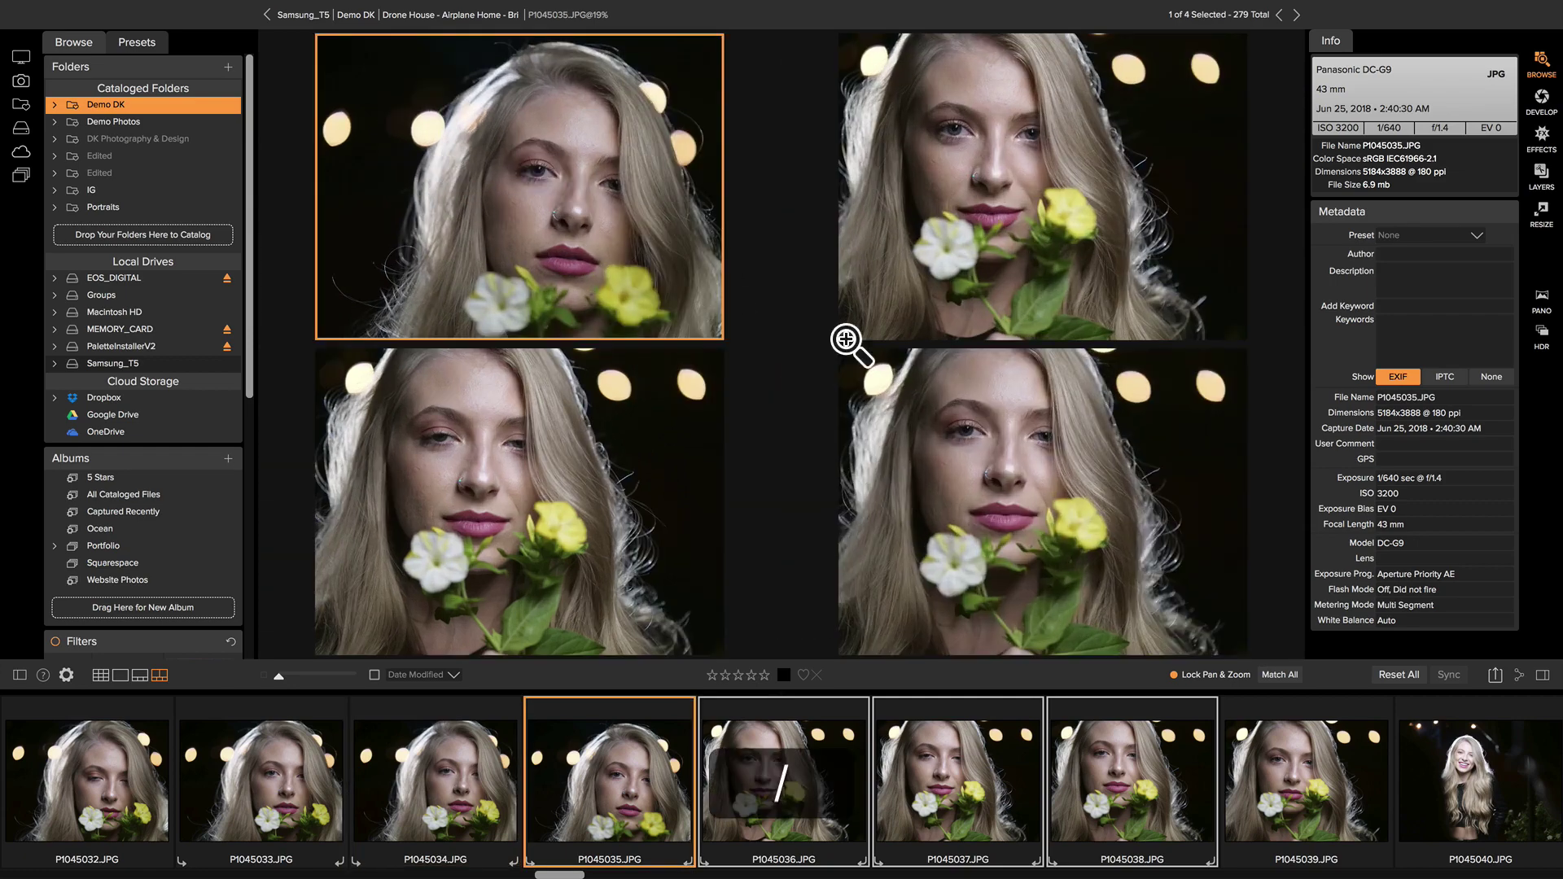
{"action": "left_click", "coordinate": [593, 464]}
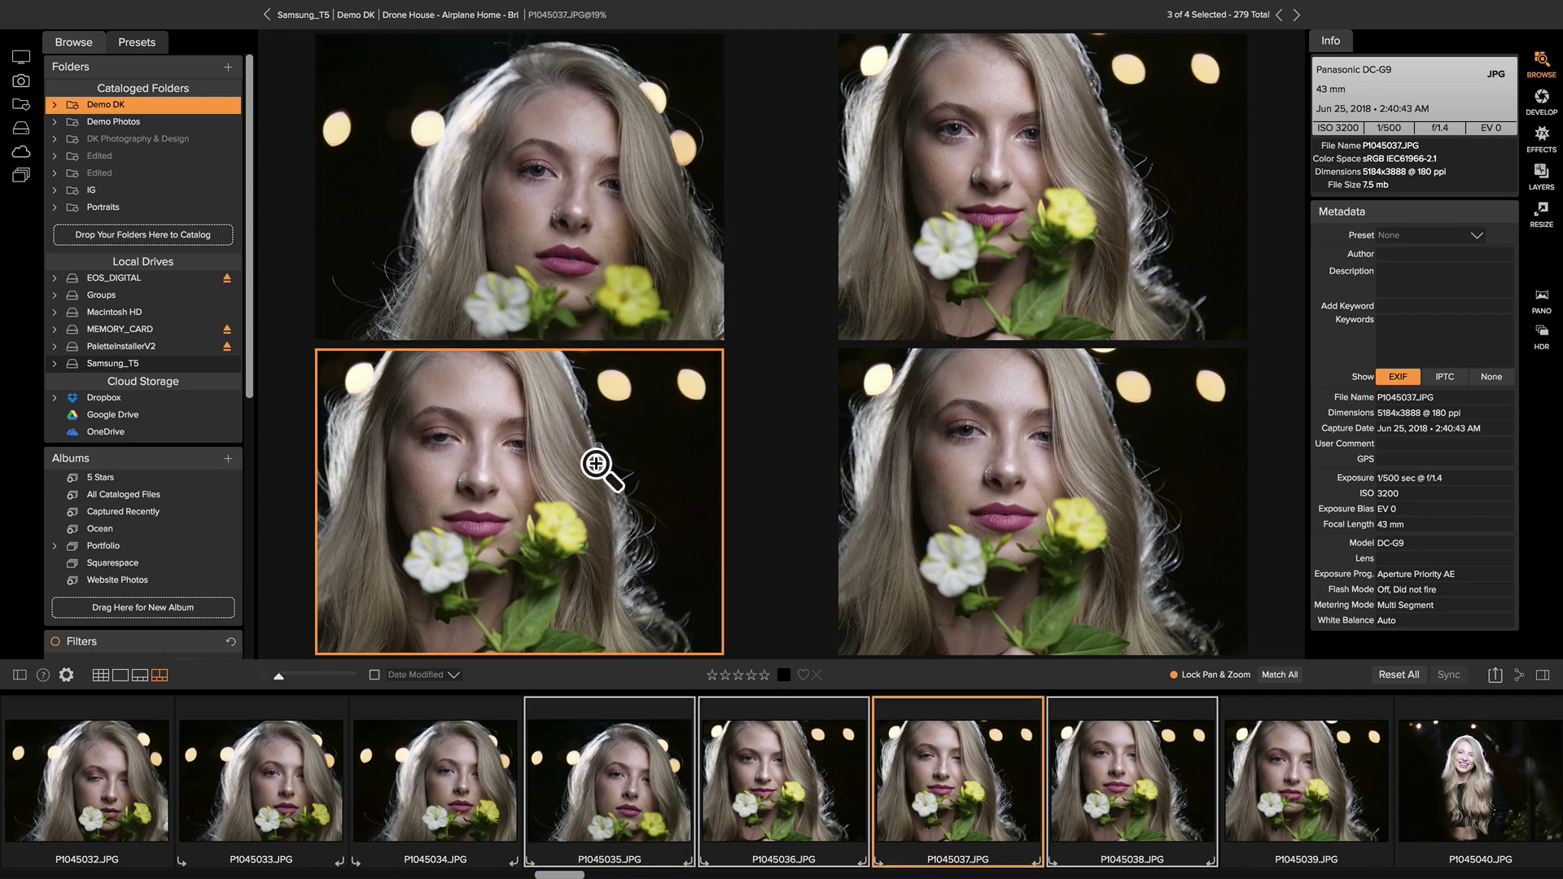
{"action": "left_click", "coordinate": [595, 464], "text": "super"}
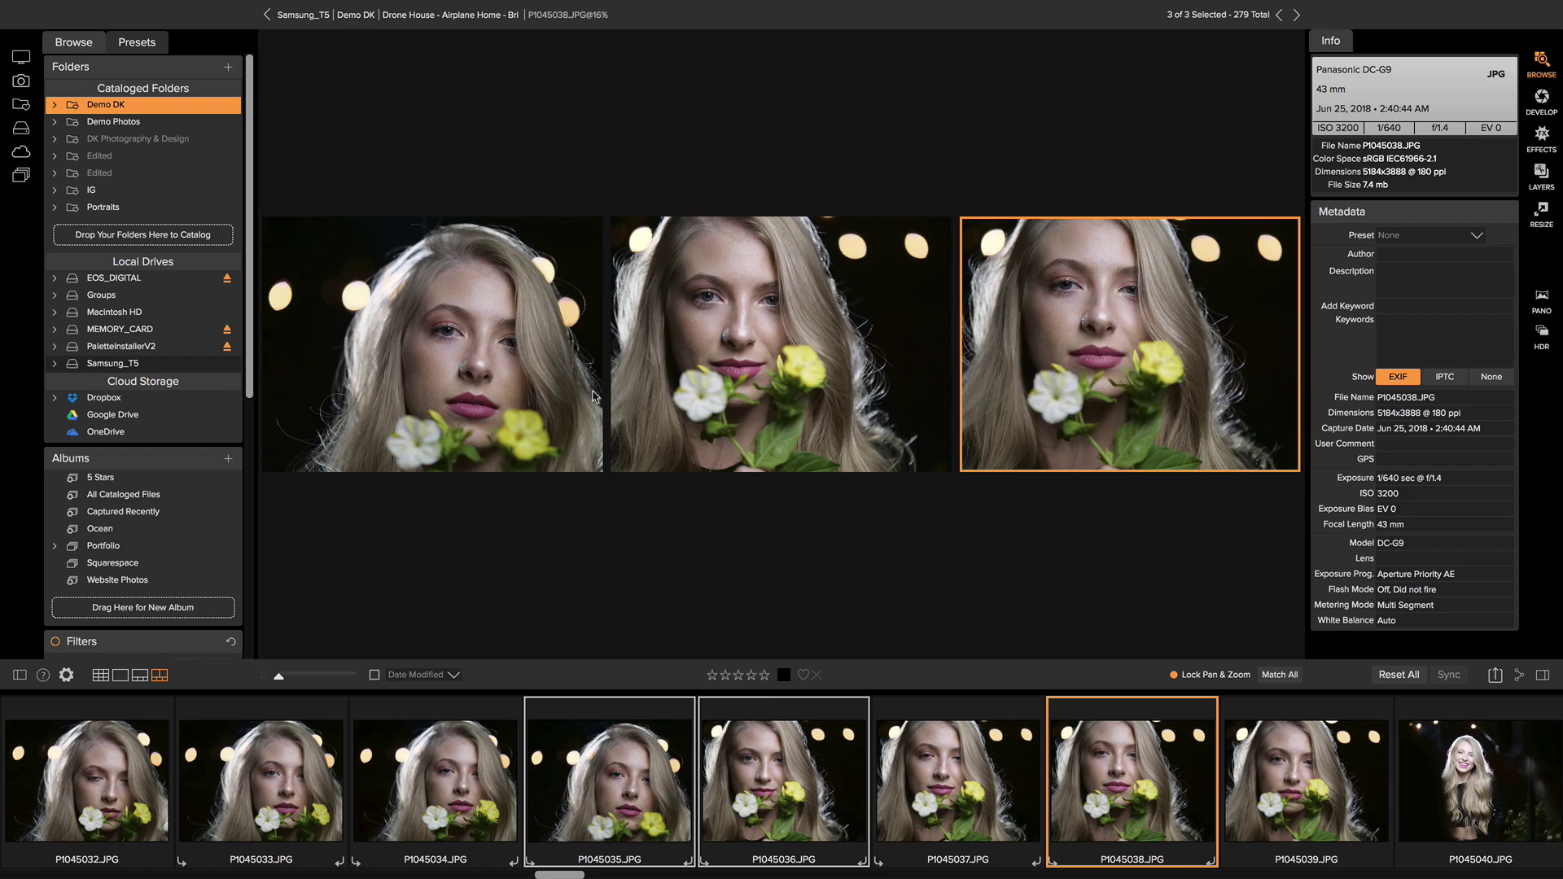
Zoom back in on the face, then drop P1045036 and P1045038, leaving only P1045035.
{"action": "left_click", "coordinate": [476, 344]}
{"action": "left_click", "coordinate": [477, 344]}
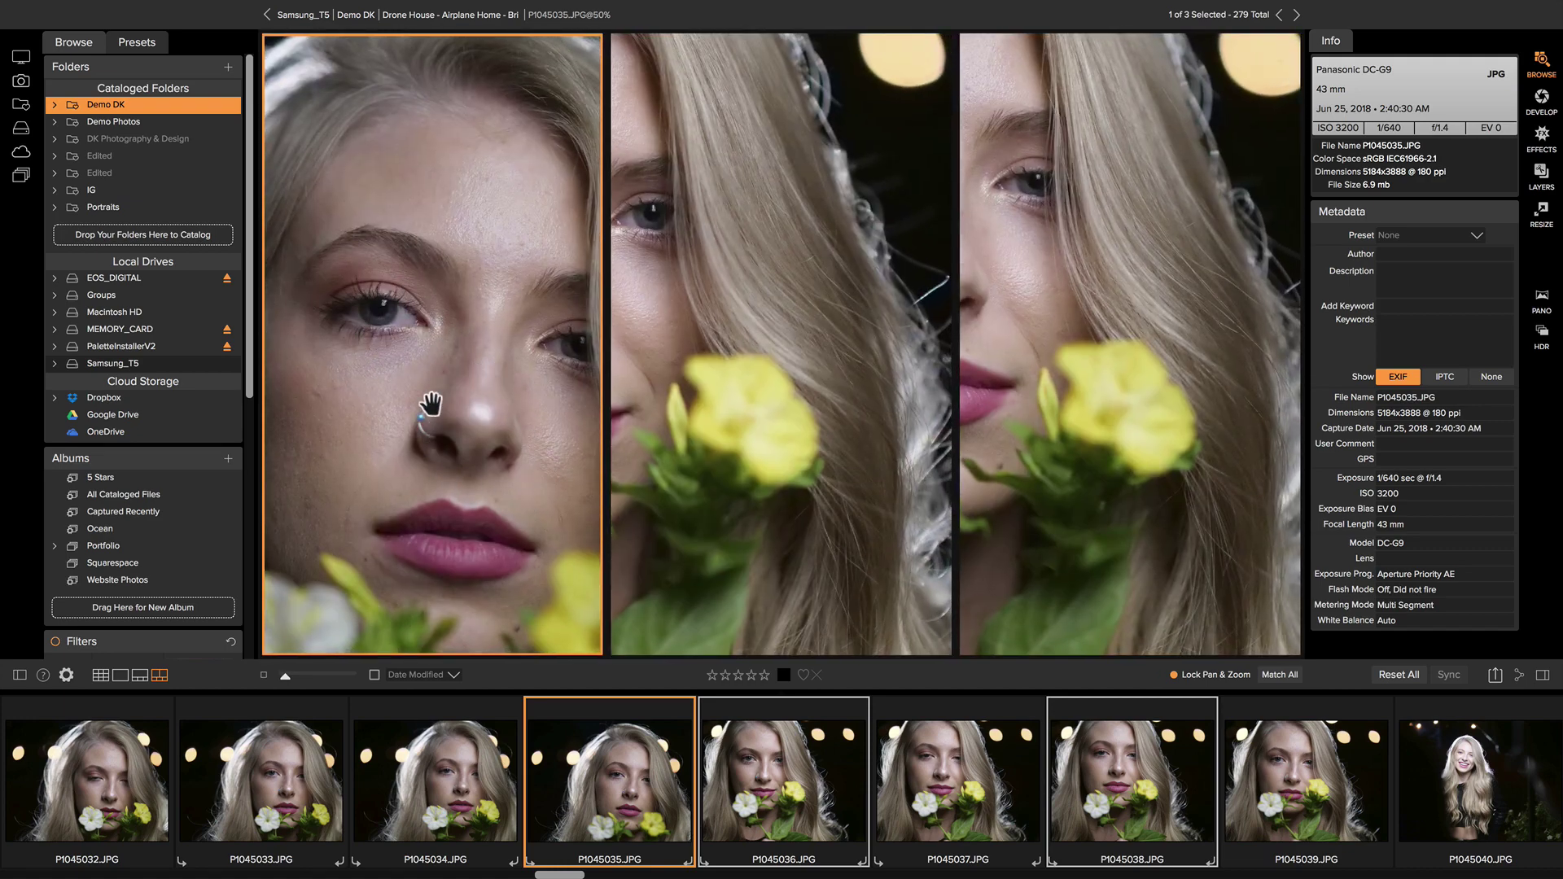
{"action": "left_click", "coordinate": [762, 294]}
{"action": "left_click_drag", "start_coordinate": [829, 298], "coordinate": [918, 307]}
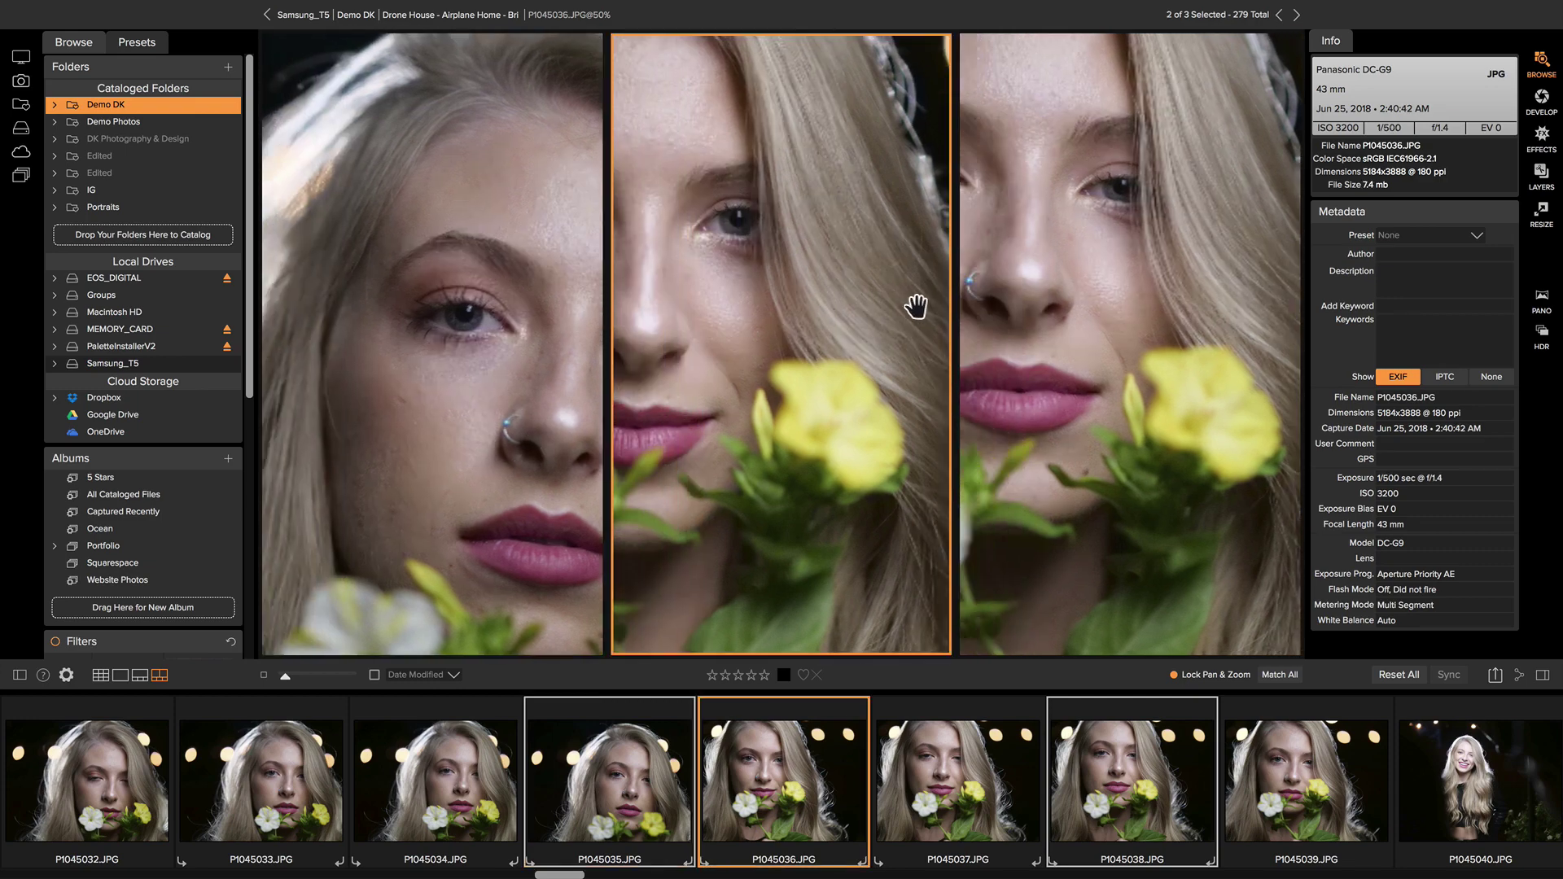
{"action": "left_click_drag", "start_coordinate": [795, 314], "coordinate": [907, 307]}
{"action": "left_click_drag", "start_coordinate": [775, 311], "coordinate": [872, 307]}
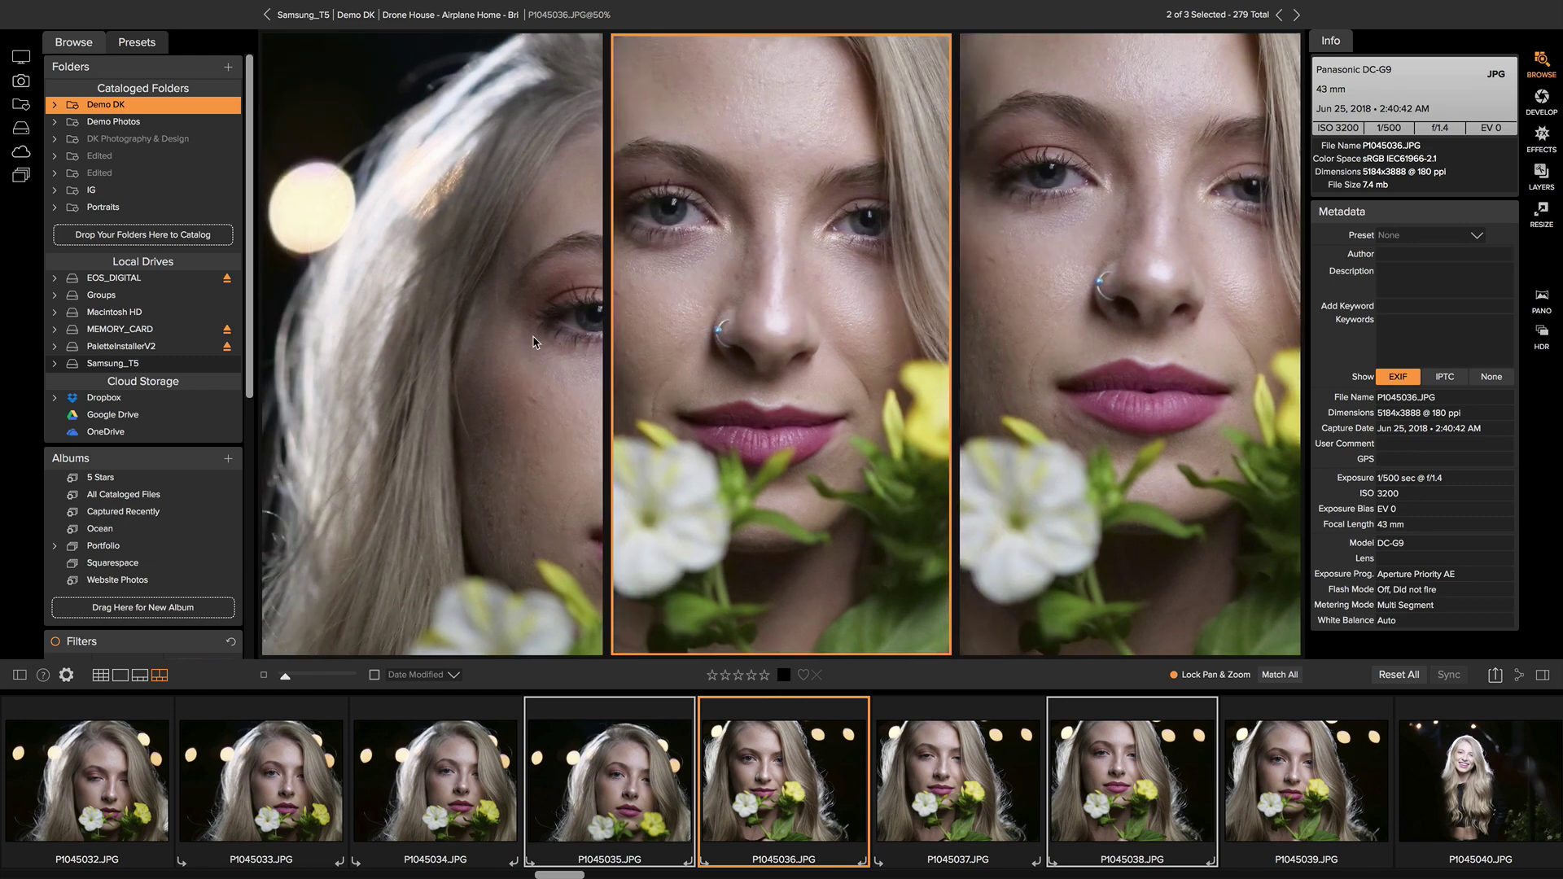
{"action": "key", "text": "slash"}
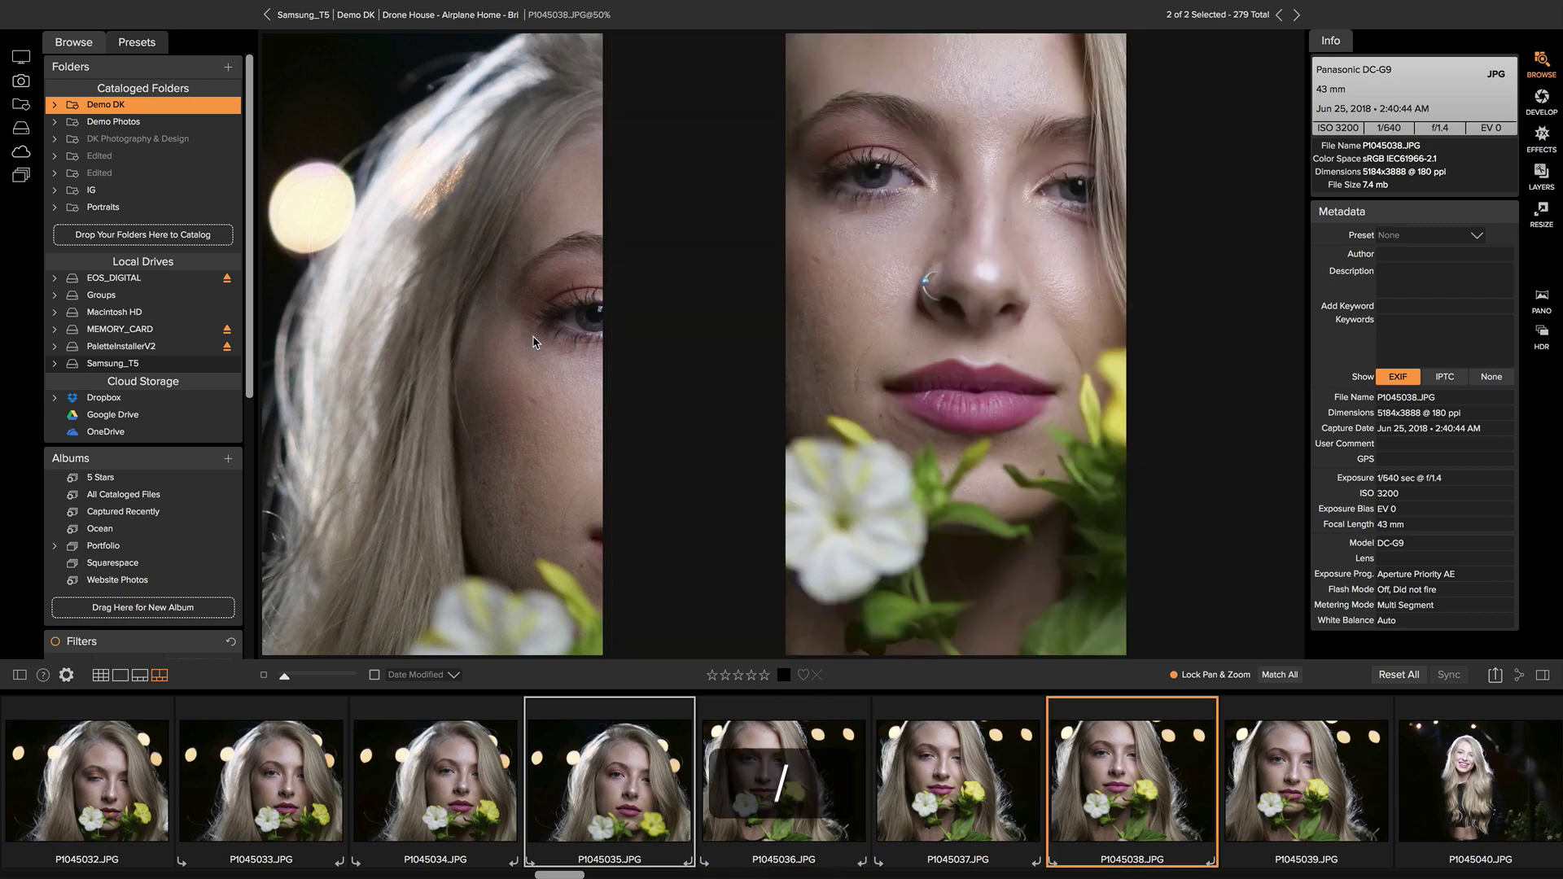
{"action": "key", "text": "slash"}
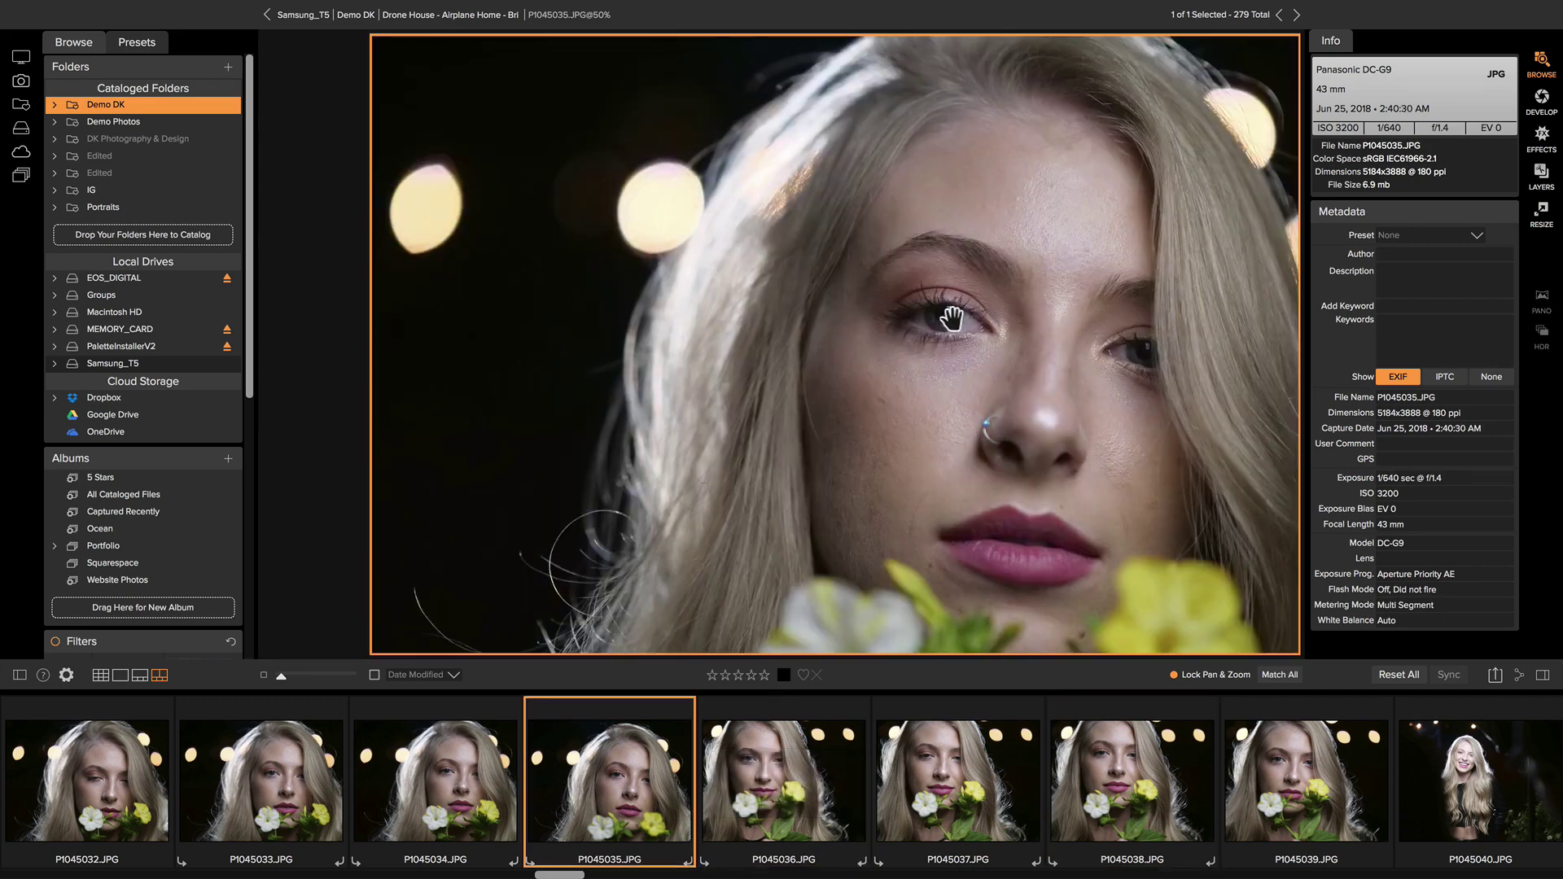
Fit P1045035 to the view and open it in the Develop module.
{"action": "left_click", "coordinate": [988, 318]}
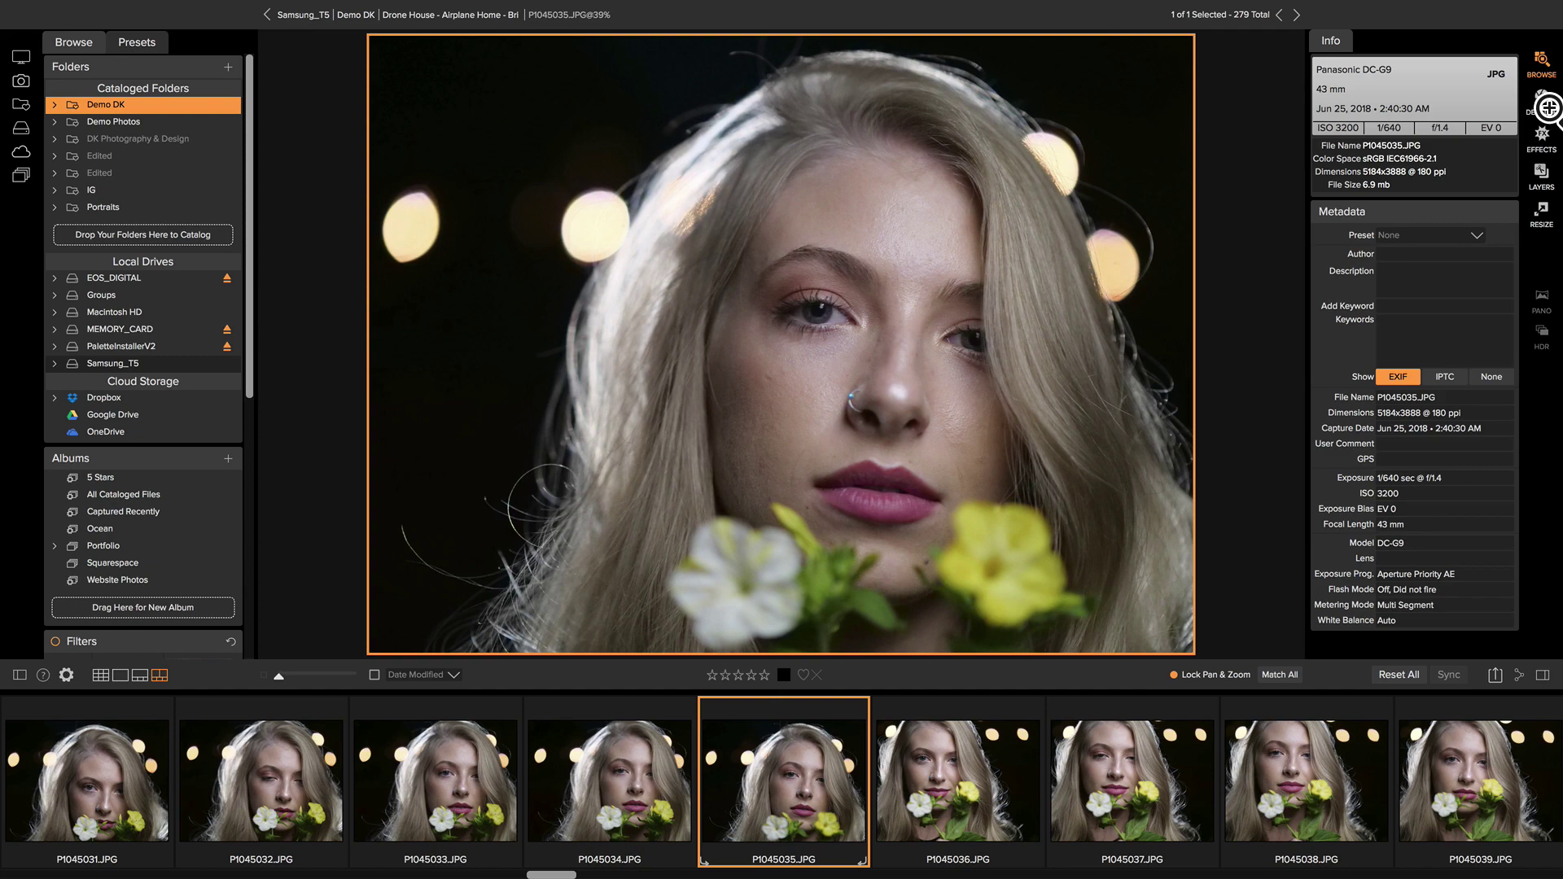
{"action": "left_click", "coordinate": [1543, 101]}
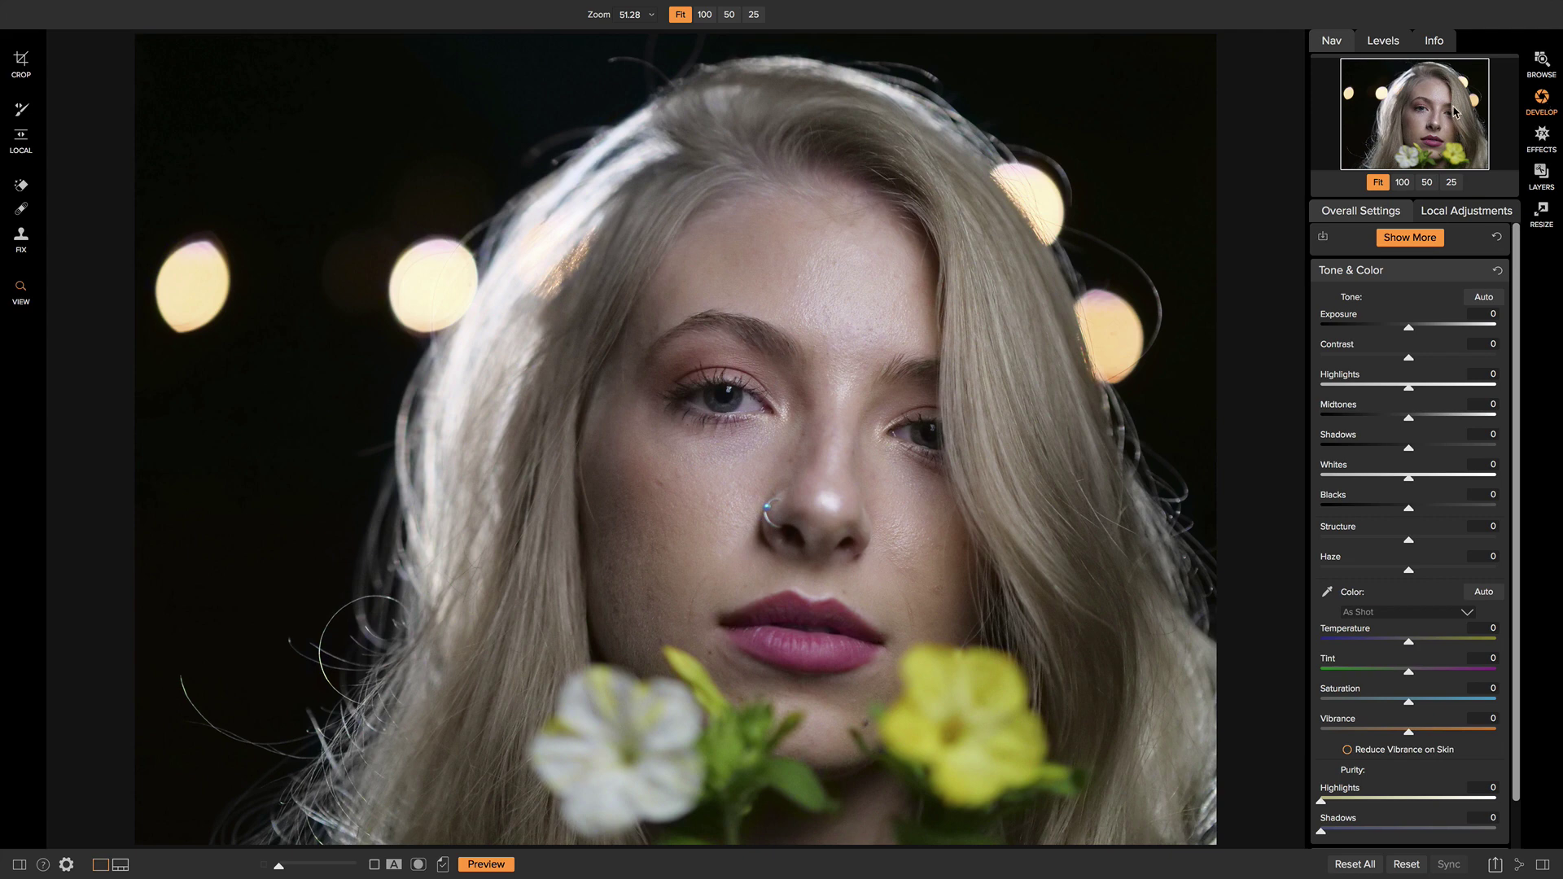
Crop P1045035 tighter from the top-left corner and recenter it on the face.
{"action": "left_click", "coordinate": [20, 64]}
{"action": "left_click_drag", "start_coordinate": [140, 37], "coordinate": [261, 101]}
{"action": "mouse_move", "coordinate": [658, 323]}
{"action": "left_mouse_down"}
{"action": "mouse_move", "coordinate": [638, 350]}
{"action": "mouse_move", "coordinate": [649, 363]}
{"action": "mouse_move", "coordinate": [631, 314]}
{"action": "left_mouse_up"}
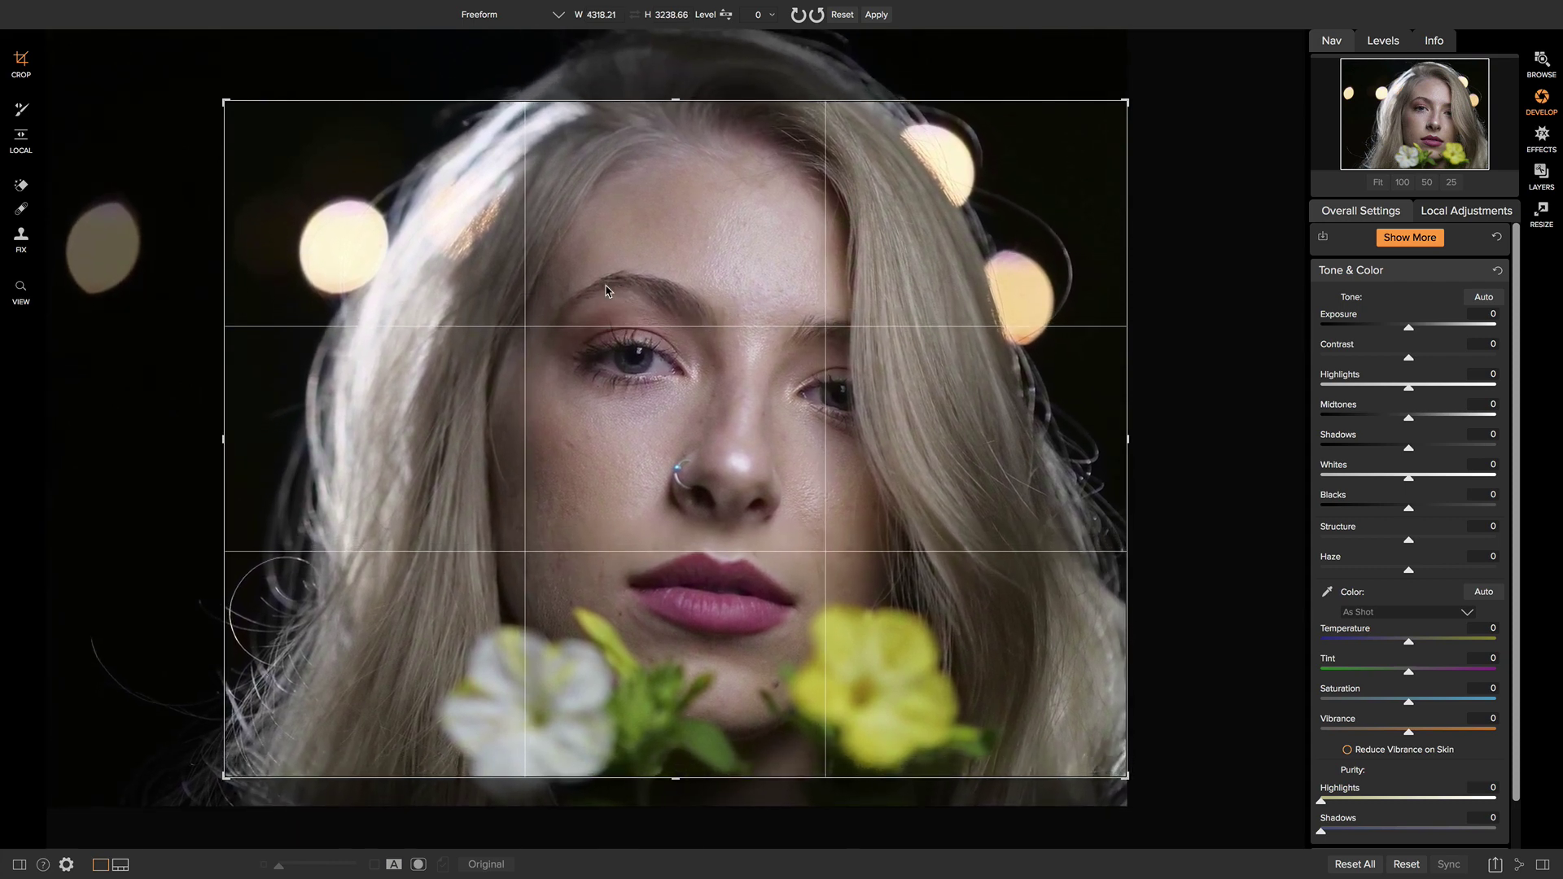
{"action": "key", "text": "Return"}
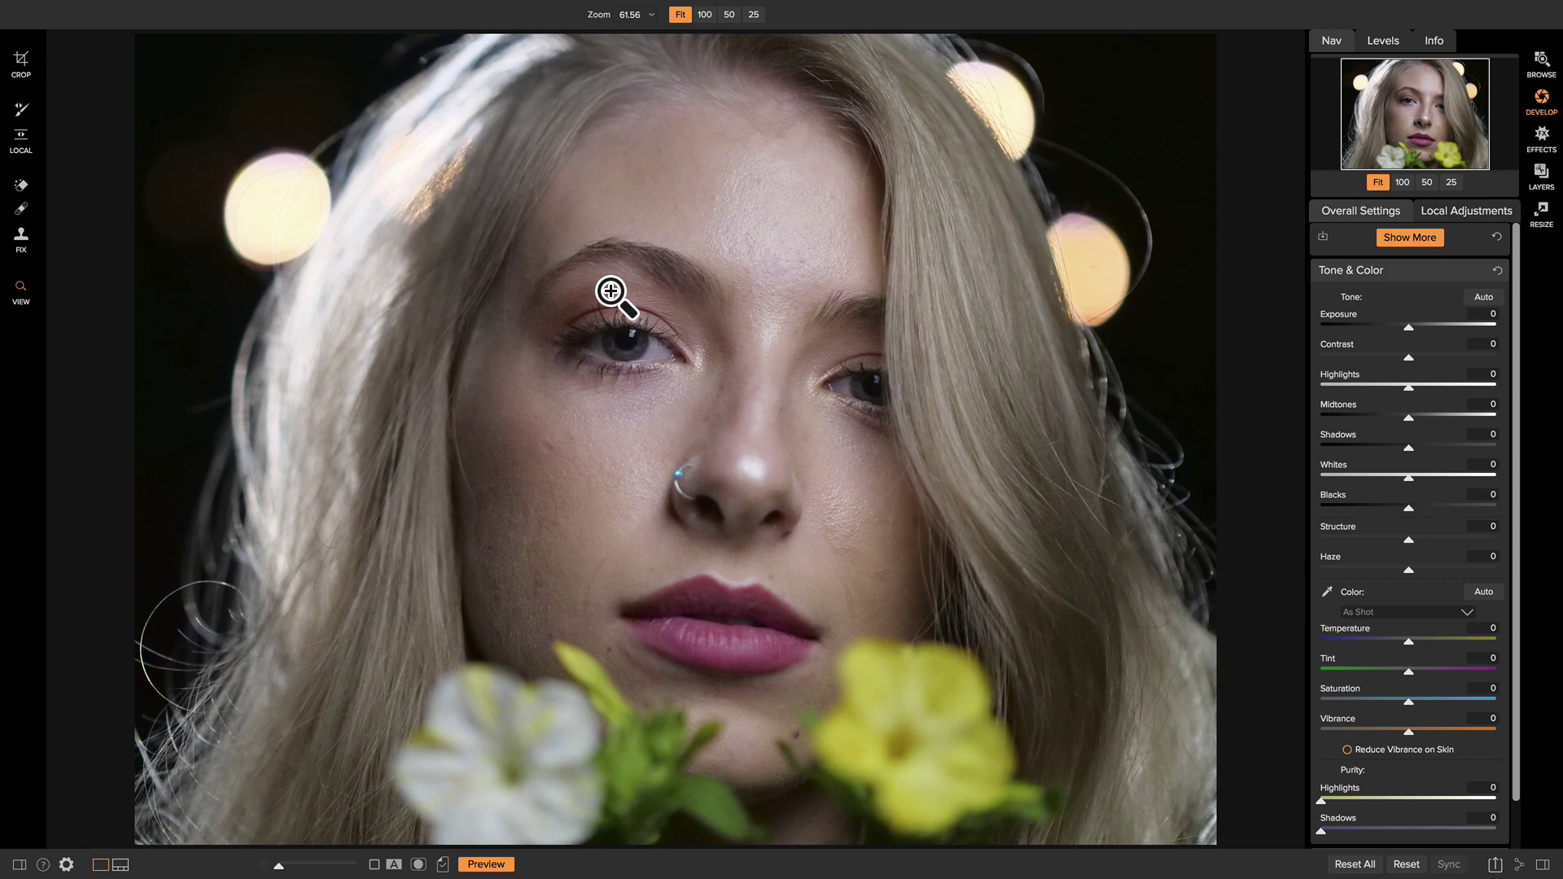
Set Exposure 0.25, Contrast 10, Midtones 15 and Shadows 10.
{"action": "left_click", "coordinate": [1412, 332]}
{"action": "left_click_drag", "start_coordinate": [1411, 330], "coordinate": [1416, 332]}
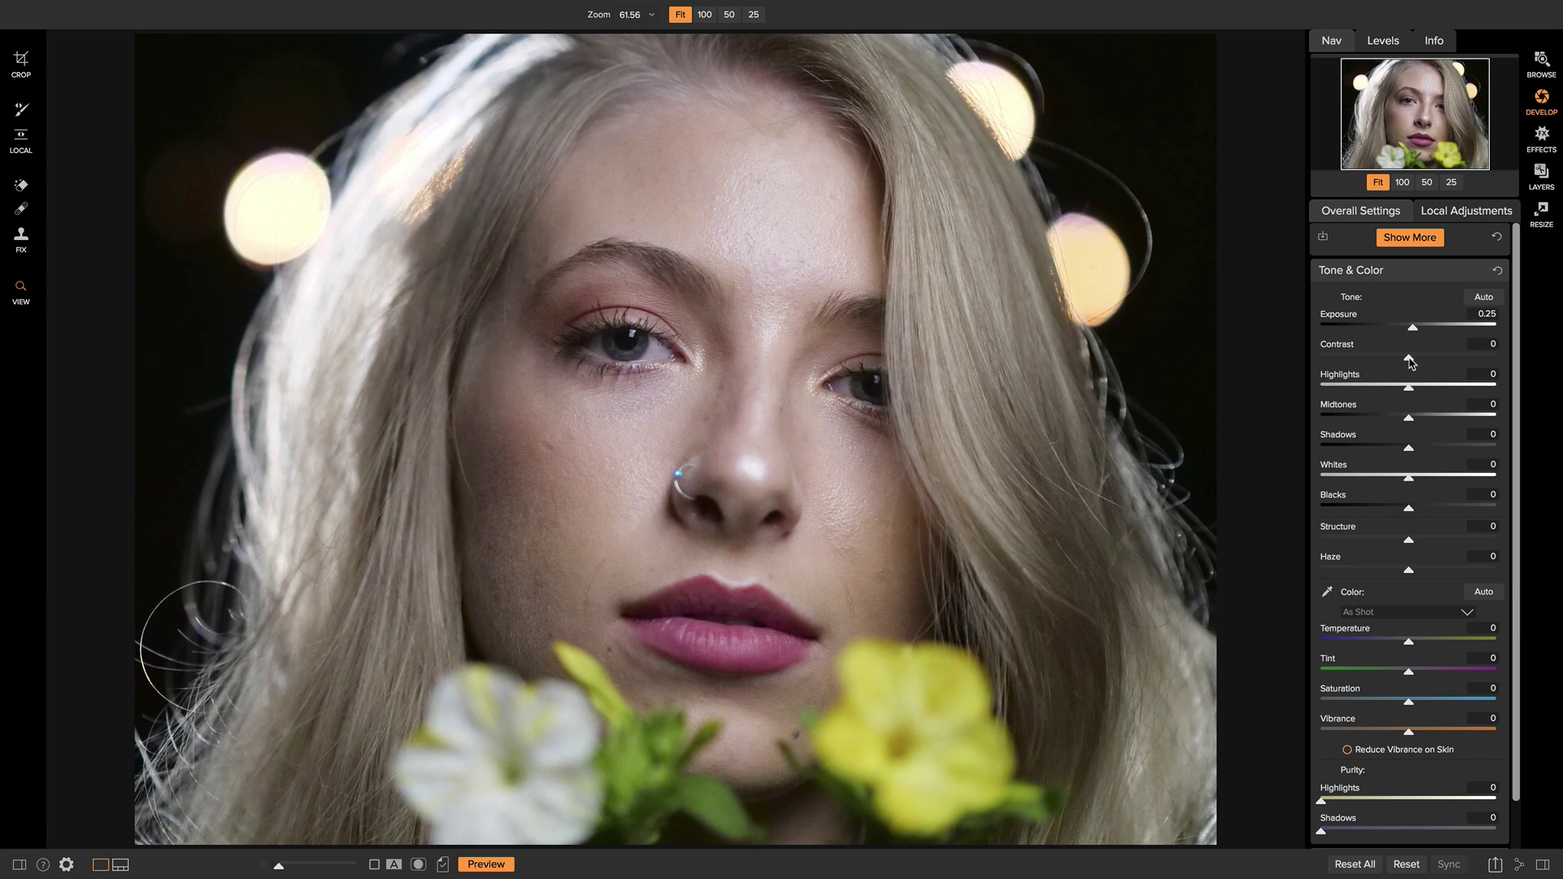
{"action": "left_click_drag", "start_coordinate": [1409, 362], "coordinate": [1420, 364]}
{"action": "left_click_drag", "start_coordinate": [1409, 419], "coordinate": [1423, 425]}
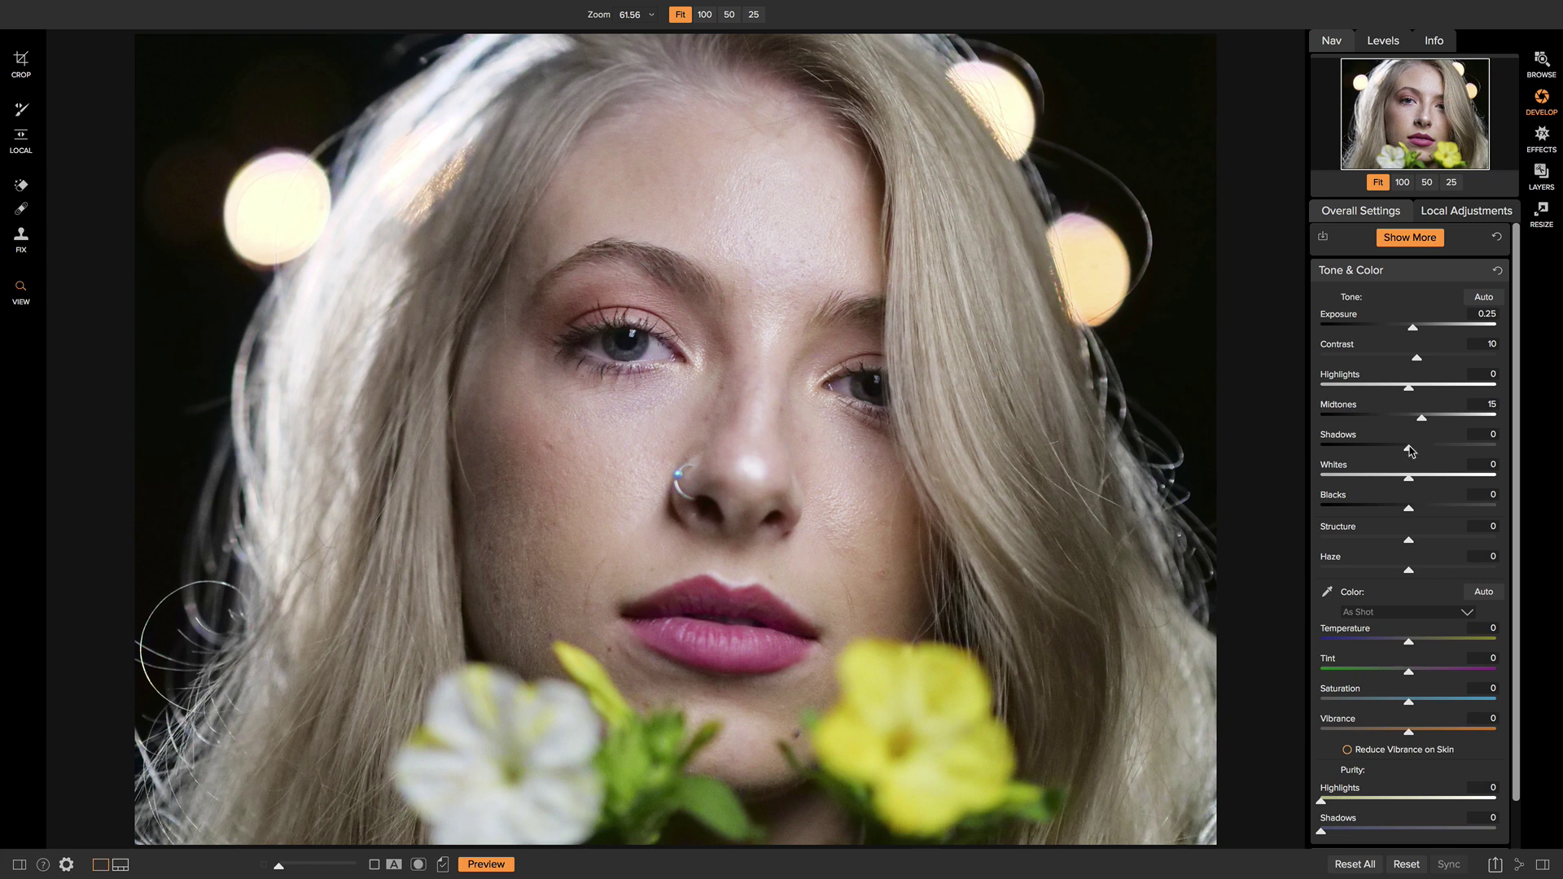
{"action": "left_click_drag", "start_coordinate": [1414, 449], "coordinate": [1423, 449]}
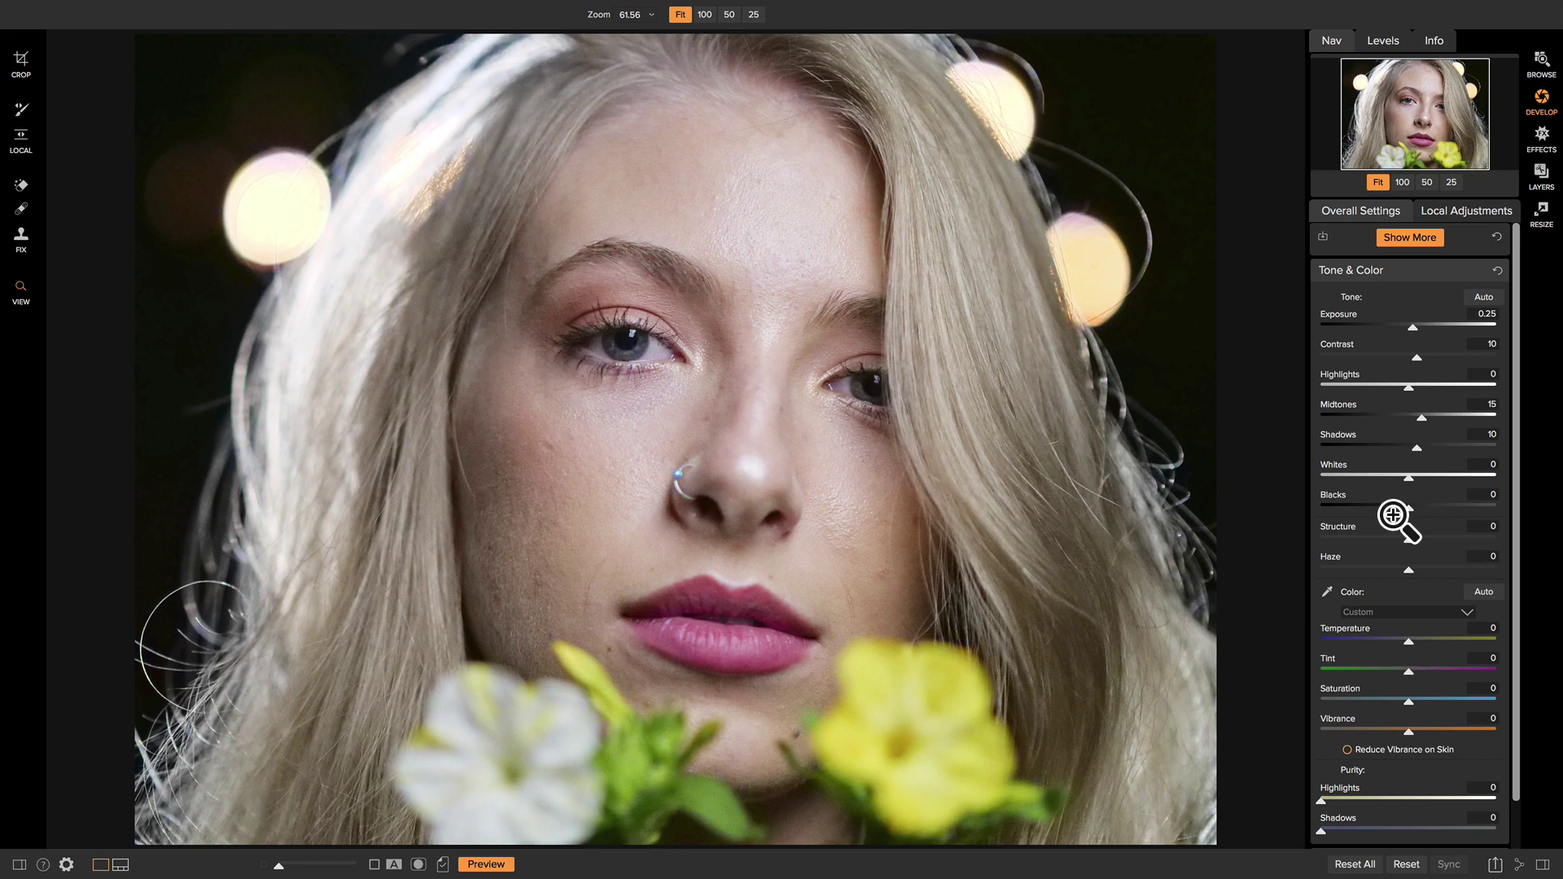
Check highlight clipping, set Blacks -6 and Temperature 8, and compare with the original.
{"action": "key", "text": "j"}
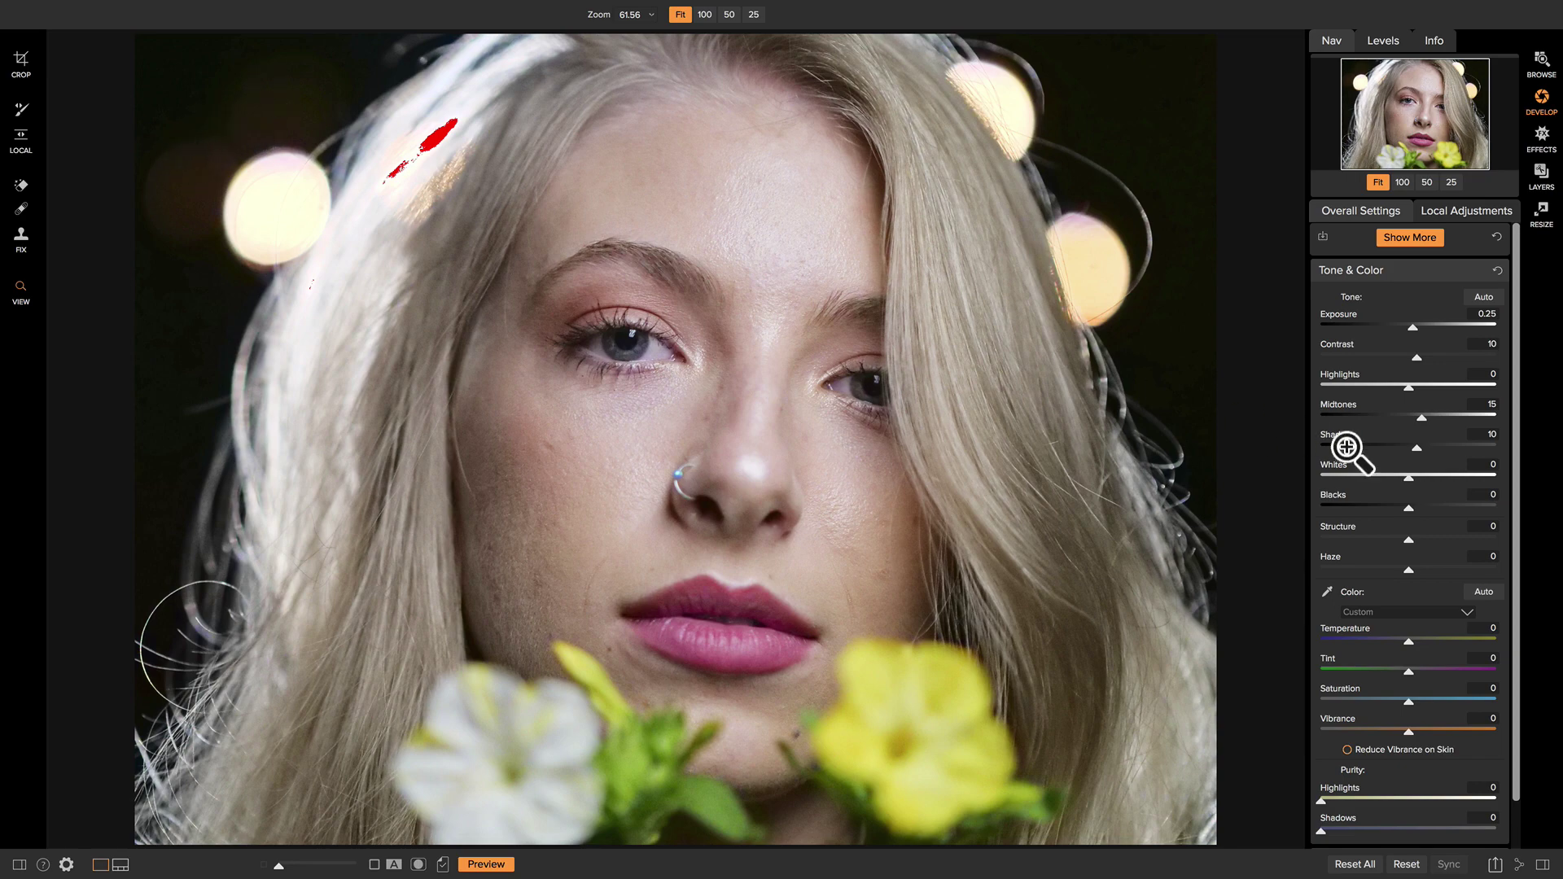
{"action": "left_click_drag", "start_coordinate": [1408, 508], "coordinate": [1403, 514]}
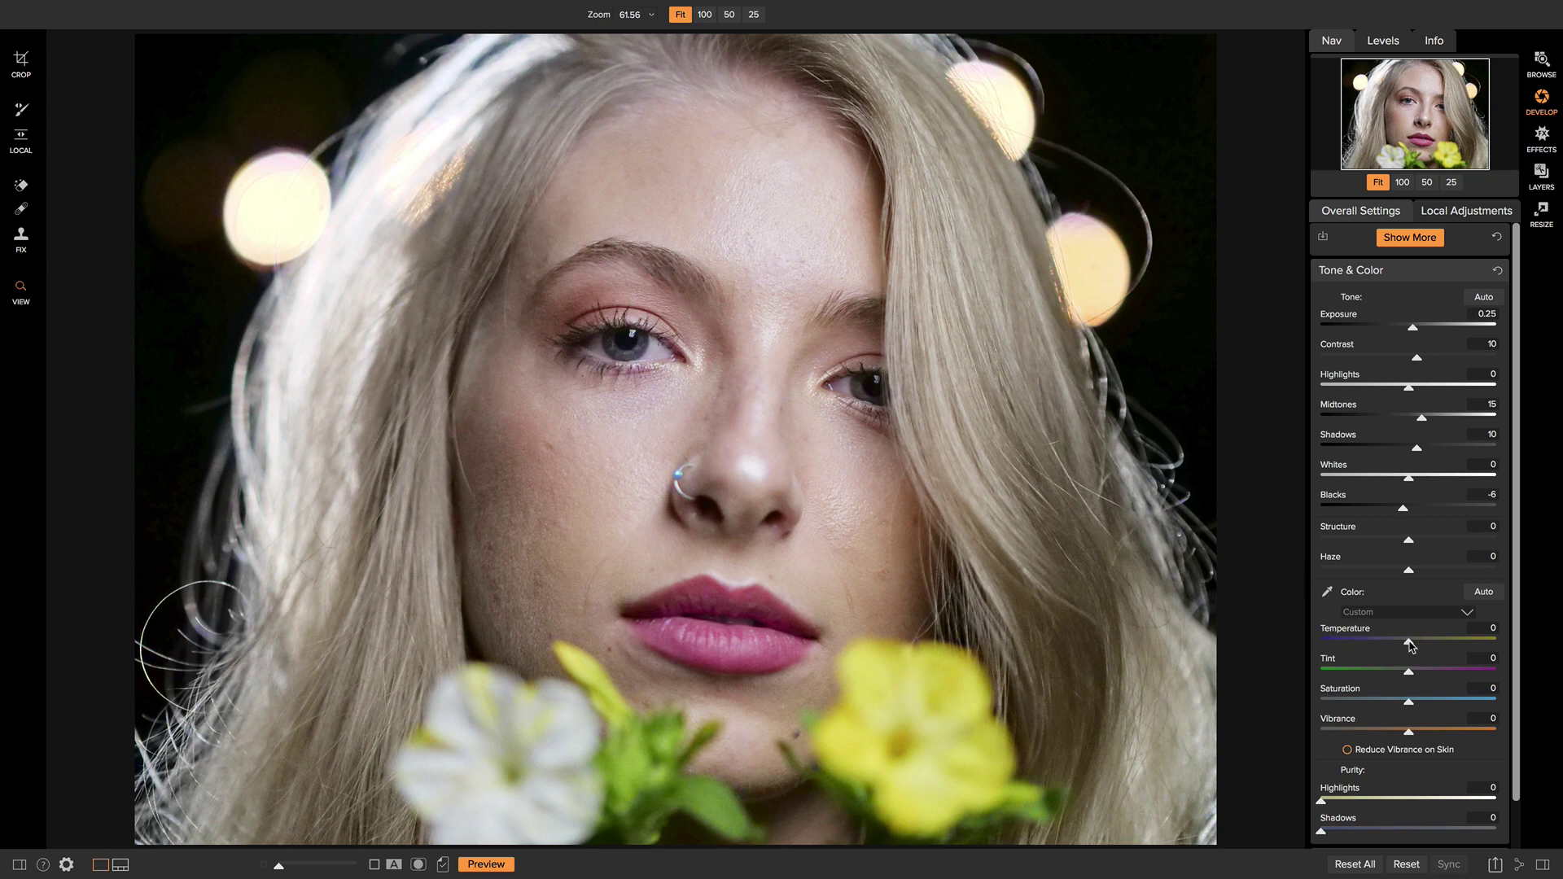
{"action": "left_click_drag", "start_coordinate": [1410, 647], "coordinate": [1420, 647]}
{"action": "key", "text": "backslash"}
{"action": "key", "text": "backslash"}
{"action": "key", "text": "backslash"}
{"action": "key", "text": "backslash"}
In Effects, heal a cheek blemish with the retouch brush, resizing it with [ and ].
{"action": "left_click", "coordinate": [1540, 137]}
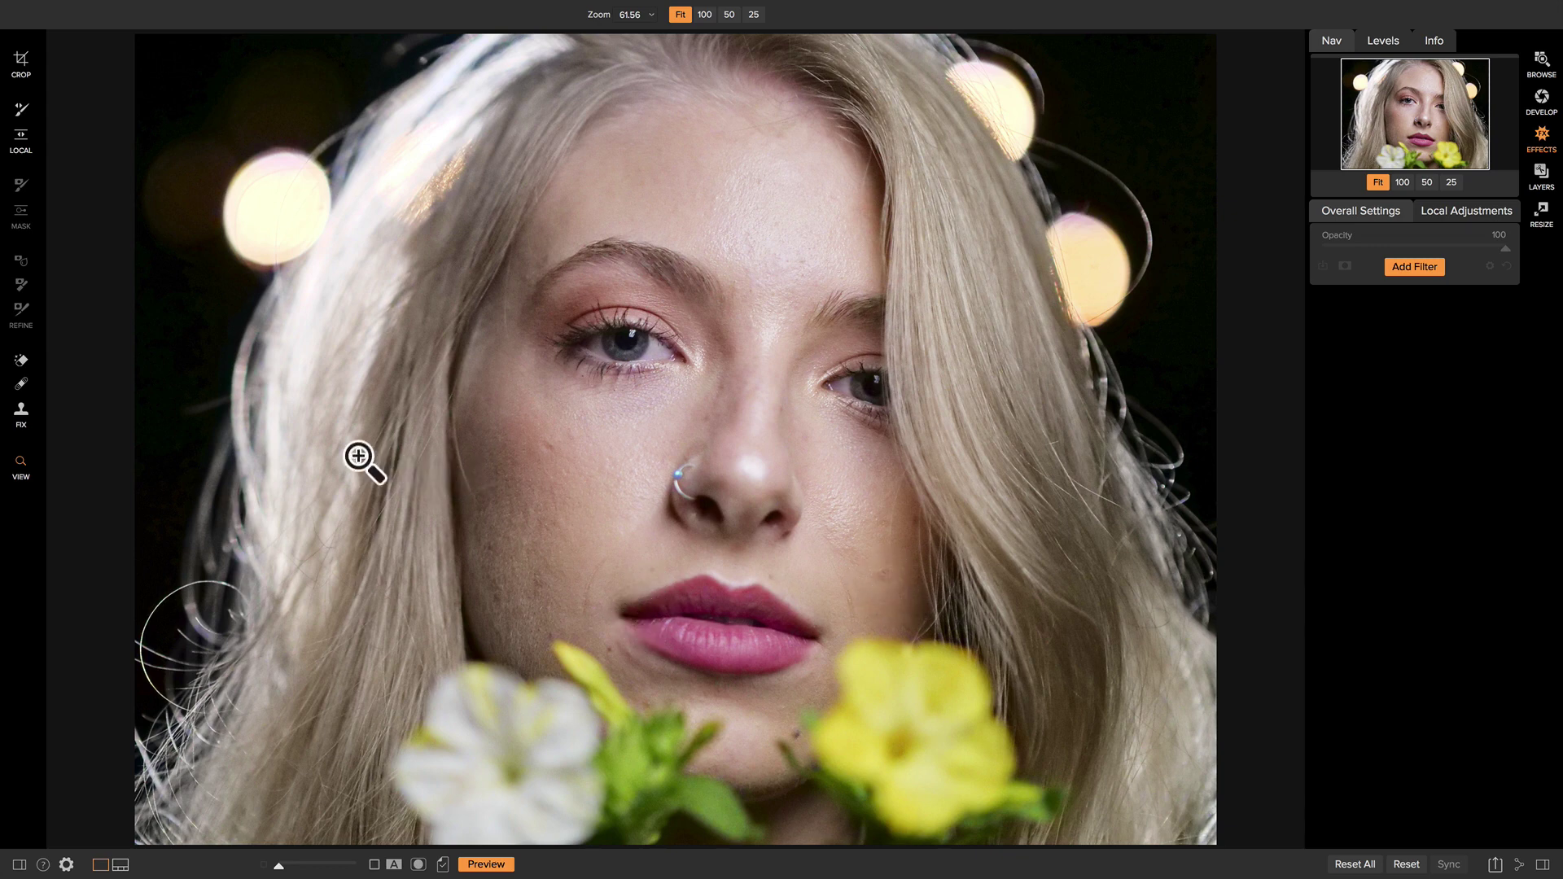
{"action": "left_click", "coordinate": [23, 385]}
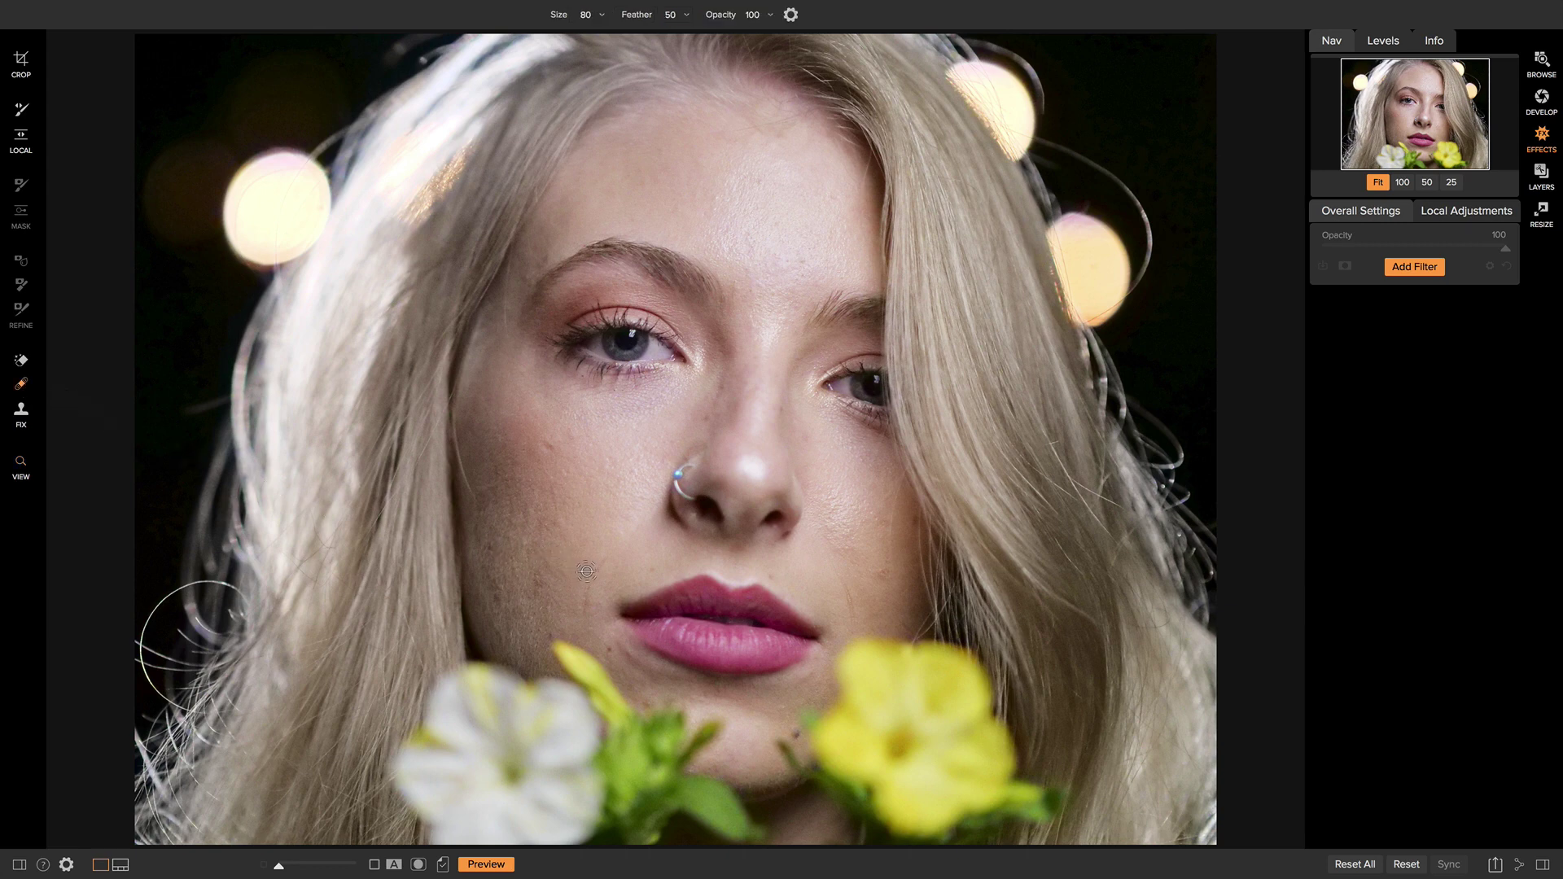
{"action": "key", "text": "bracketleft"}
{"action": "left_click_drag", "start_coordinate": [836, 575], "coordinate": [847, 621]}
{"action": "key", "text": "bracketright"}
{"action": "key", "text": "bracketleft"}
{"action": "key", "text": "bracketleft"}
{"action": "key", "text": "bracketleft"}
{"action": "key", "text": "bracketleft"}
Add a Grunge filter with the Lighter preset.
{"action": "left_click", "coordinate": [1420, 269]}
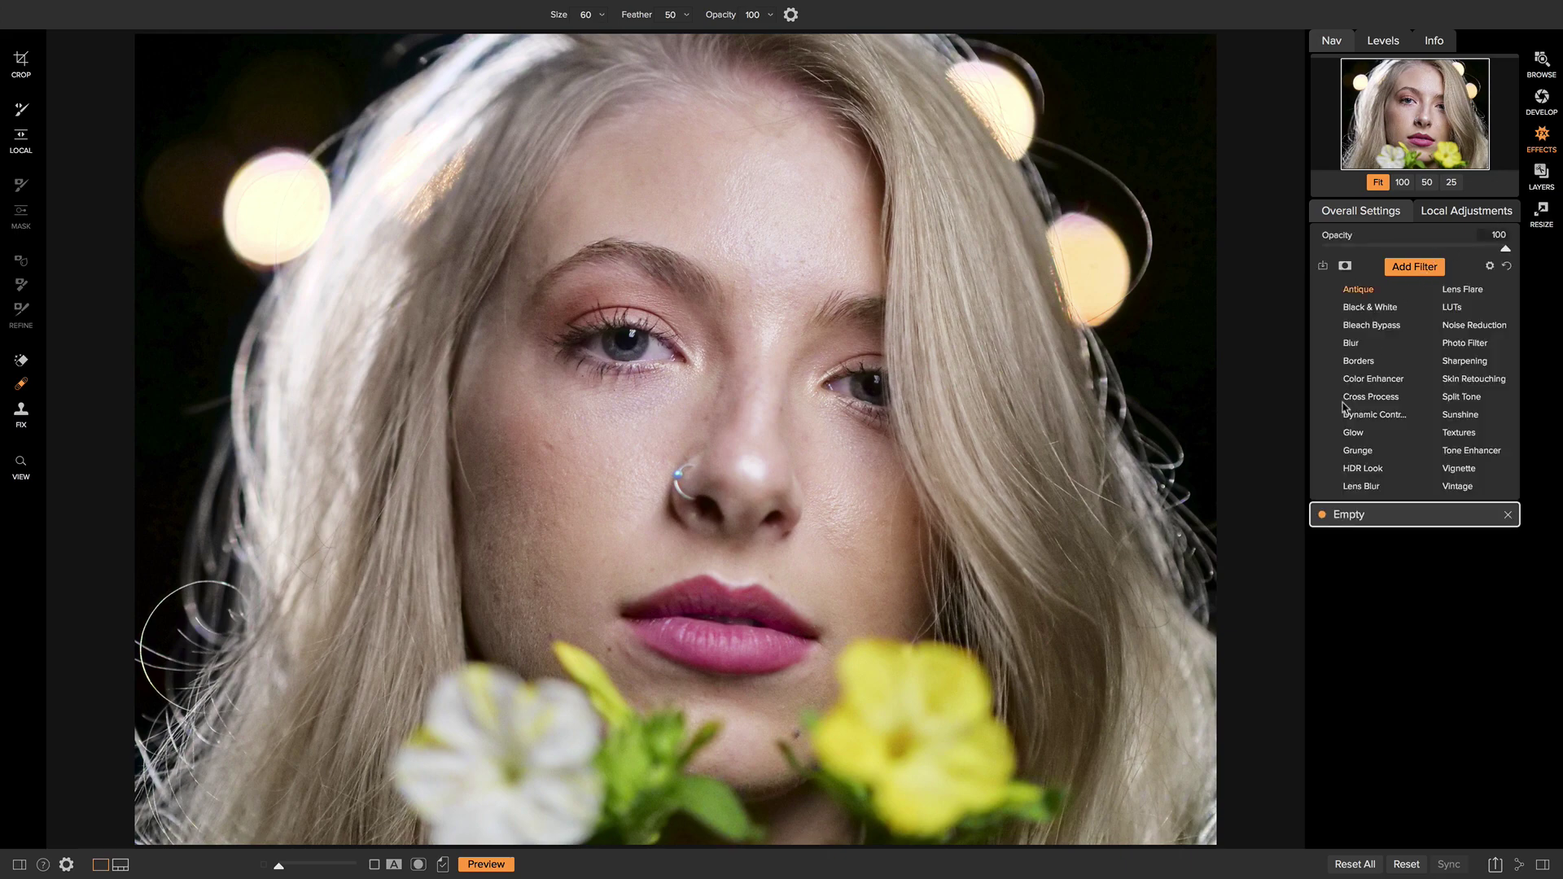
{"action": "left_click", "coordinate": [1357, 450]}
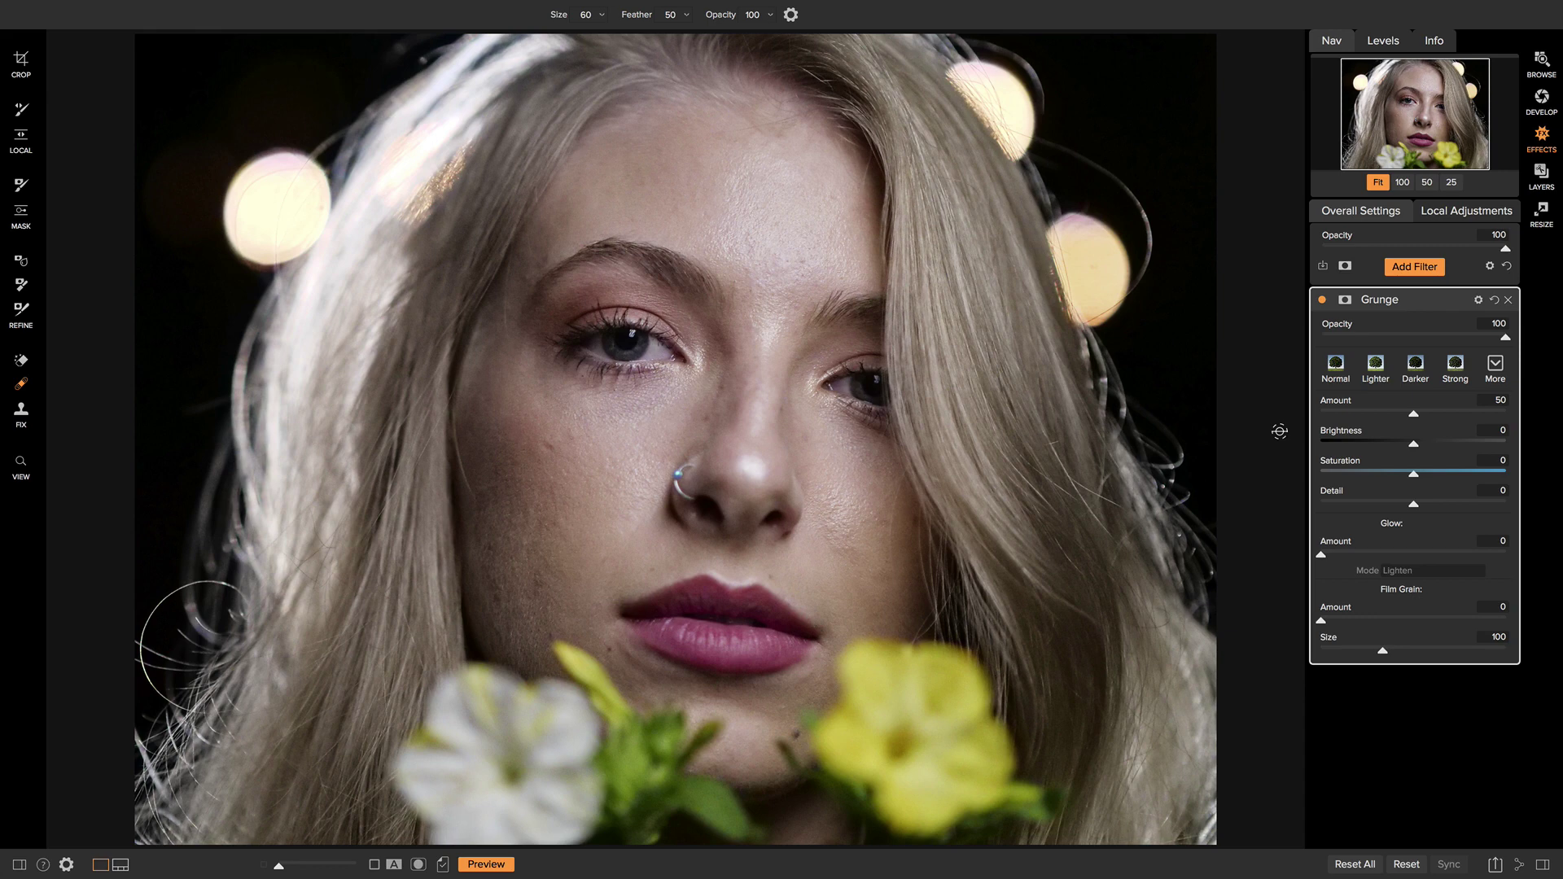
{"action": "left_click", "coordinate": [1376, 368]}
{"action": "left_click", "coordinate": [1376, 368]}
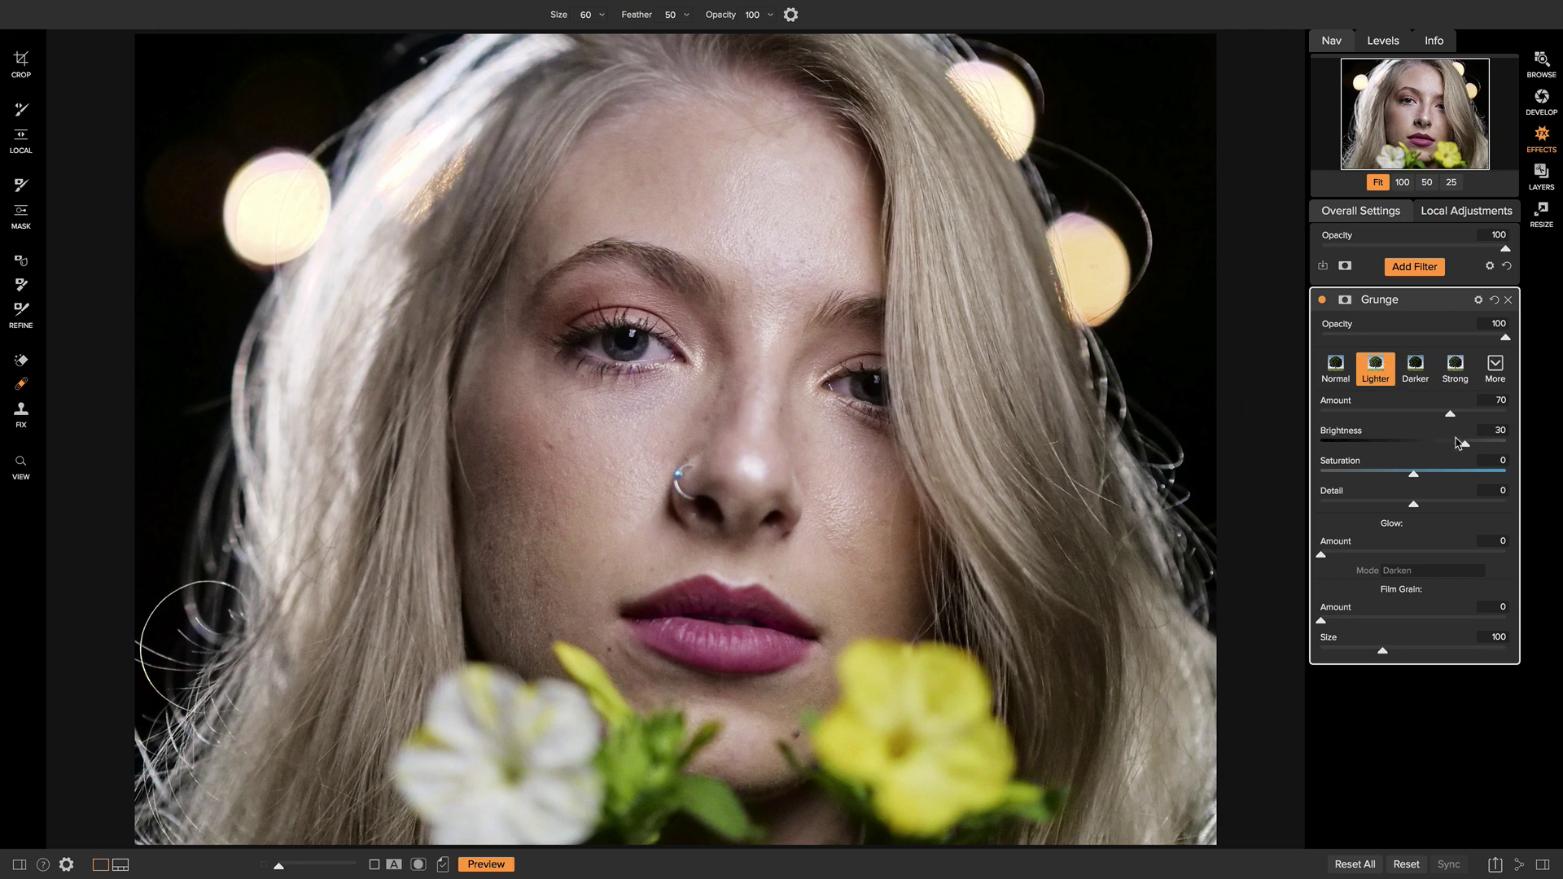
Try lower Grunge brightness and higher saturation, then restore Lighter's values and compare on/off.
{"action": "left_click_drag", "start_coordinate": [1462, 442], "coordinate": [1447, 445]}
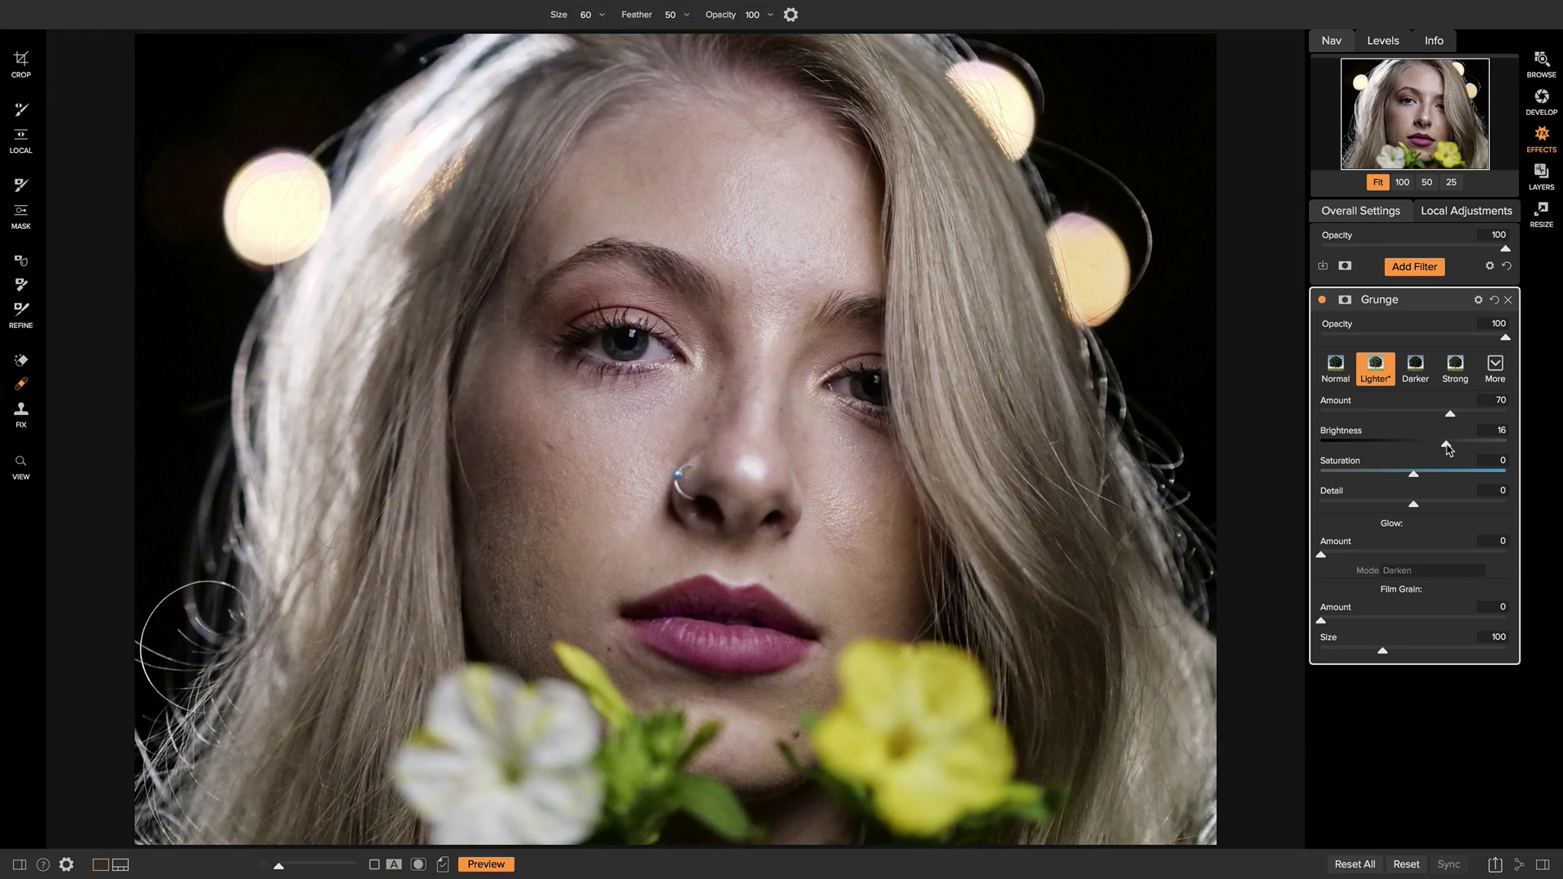
{"action": "left_click_drag", "start_coordinate": [1421, 478], "coordinate": [1445, 475]}
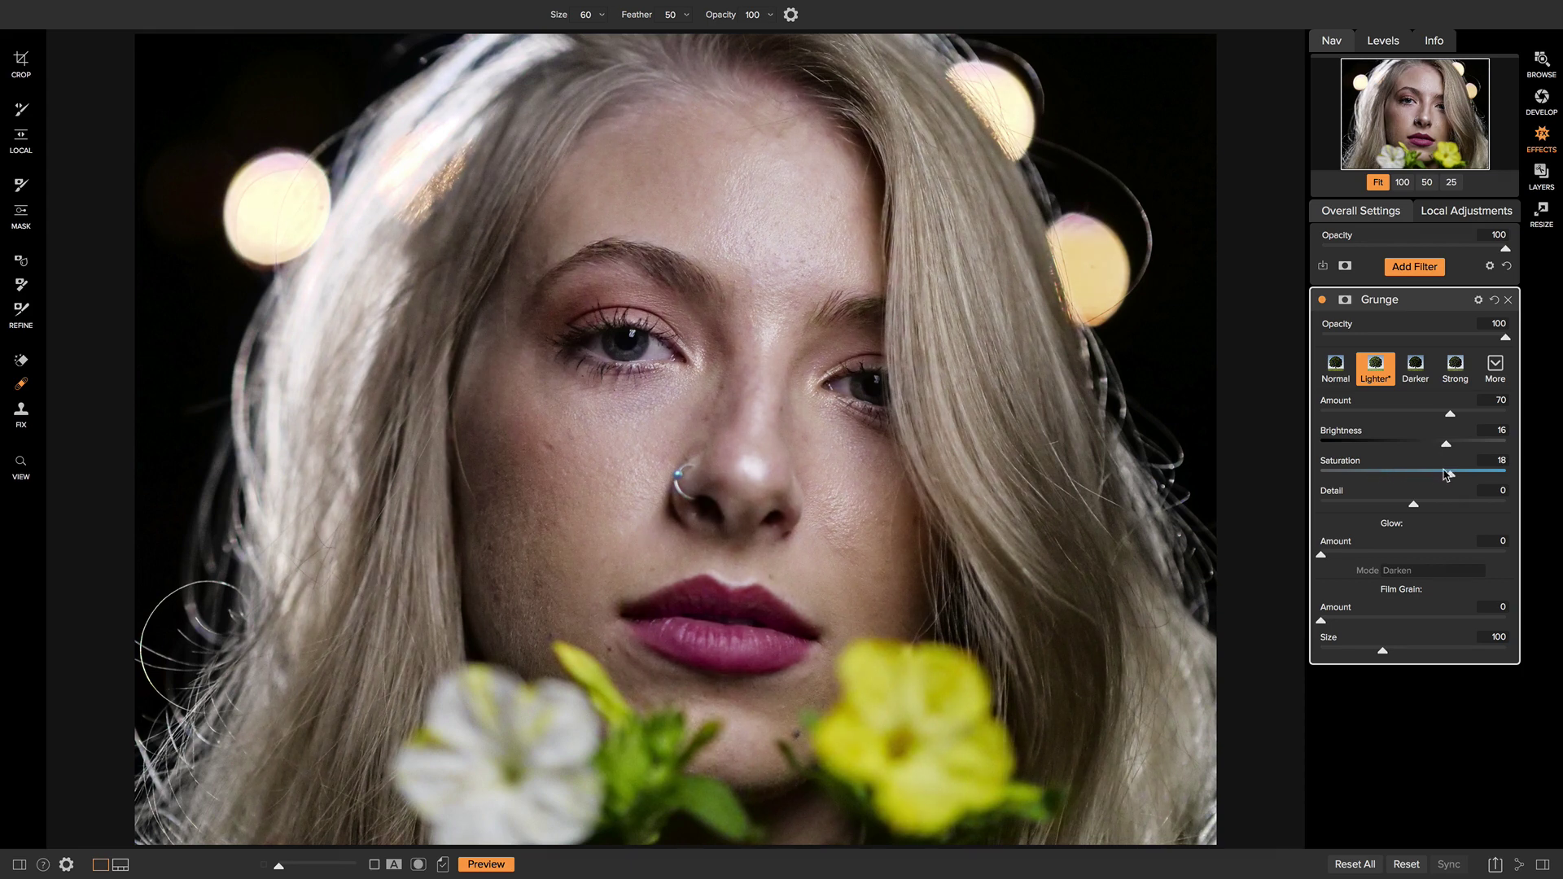
{"action": "left_click", "coordinate": [1379, 370]}
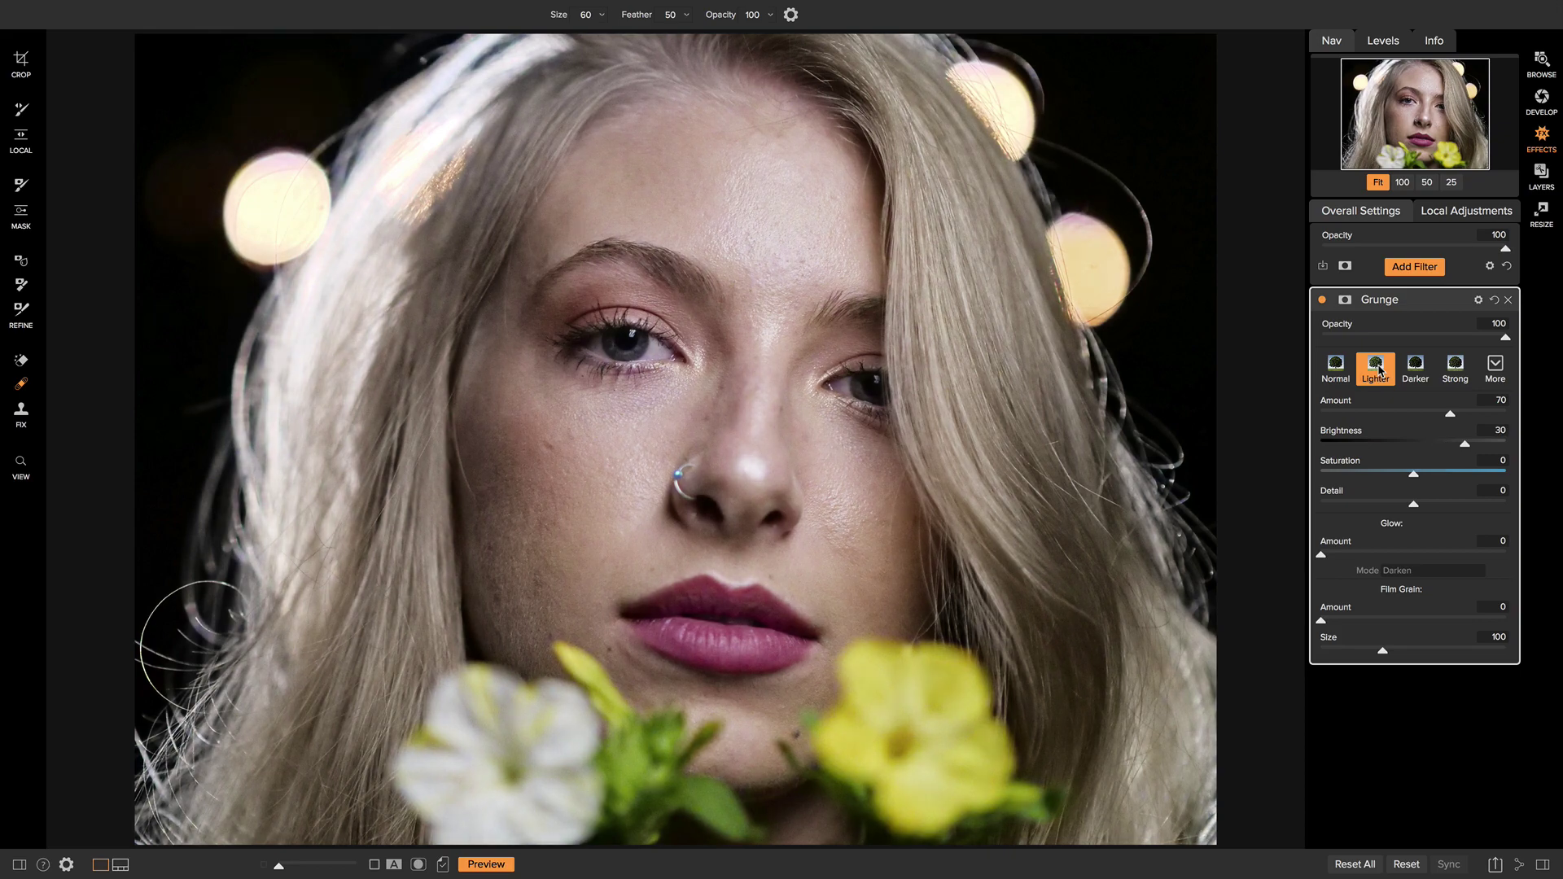
{"action": "left_click", "coordinate": [1322, 301]}
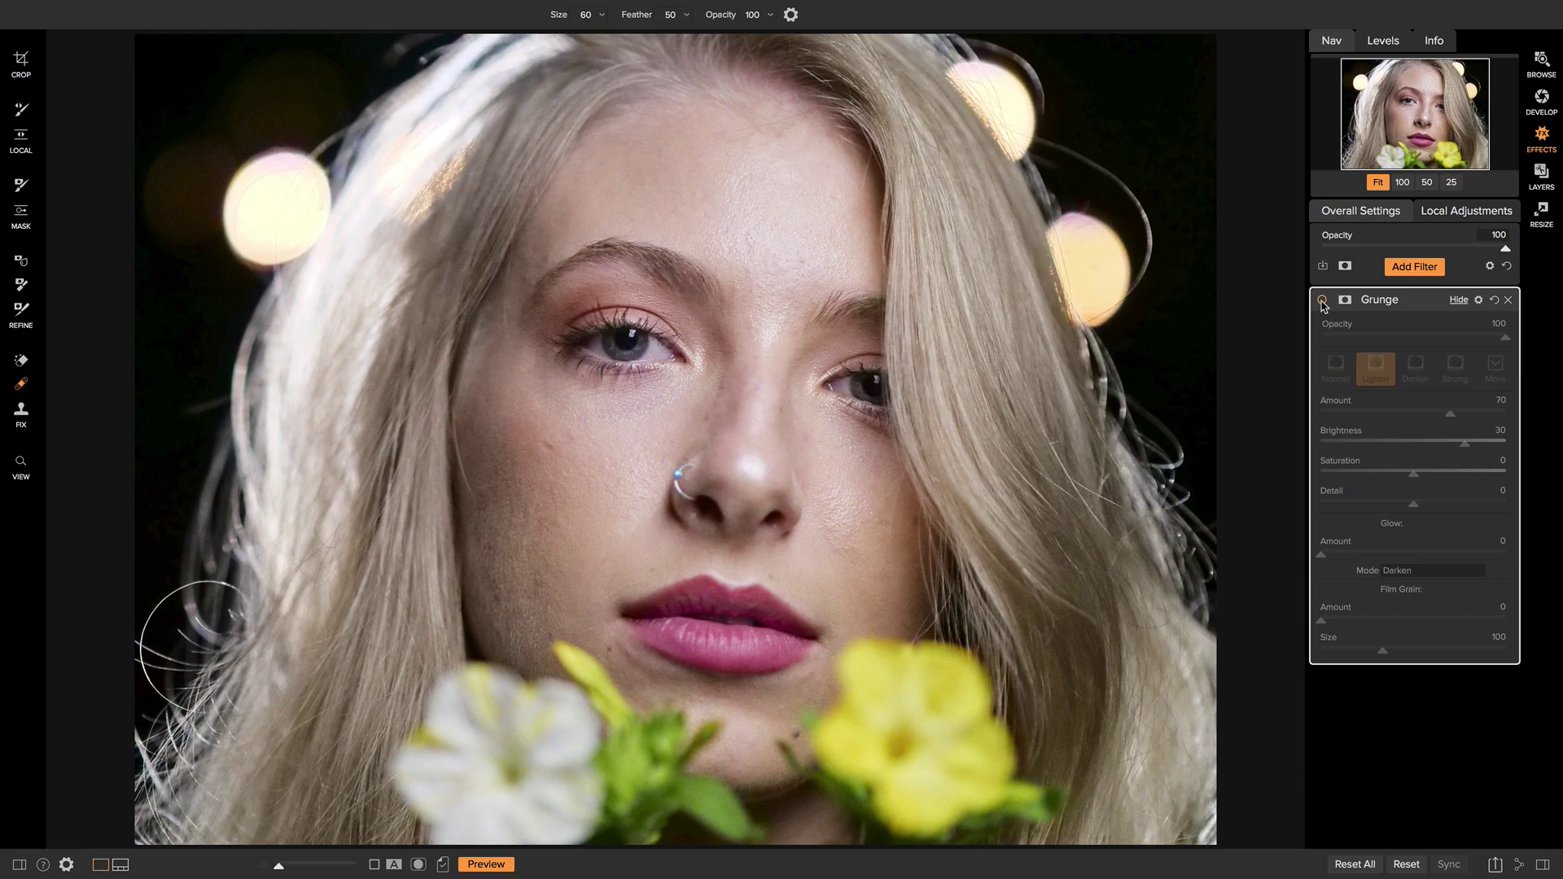
{"action": "left_click", "coordinate": [1322, 301]}
{"action": "left_click", "coordinate": [1322, 300]}
{"action": "left_click", "coordinate": [1322, 301]}
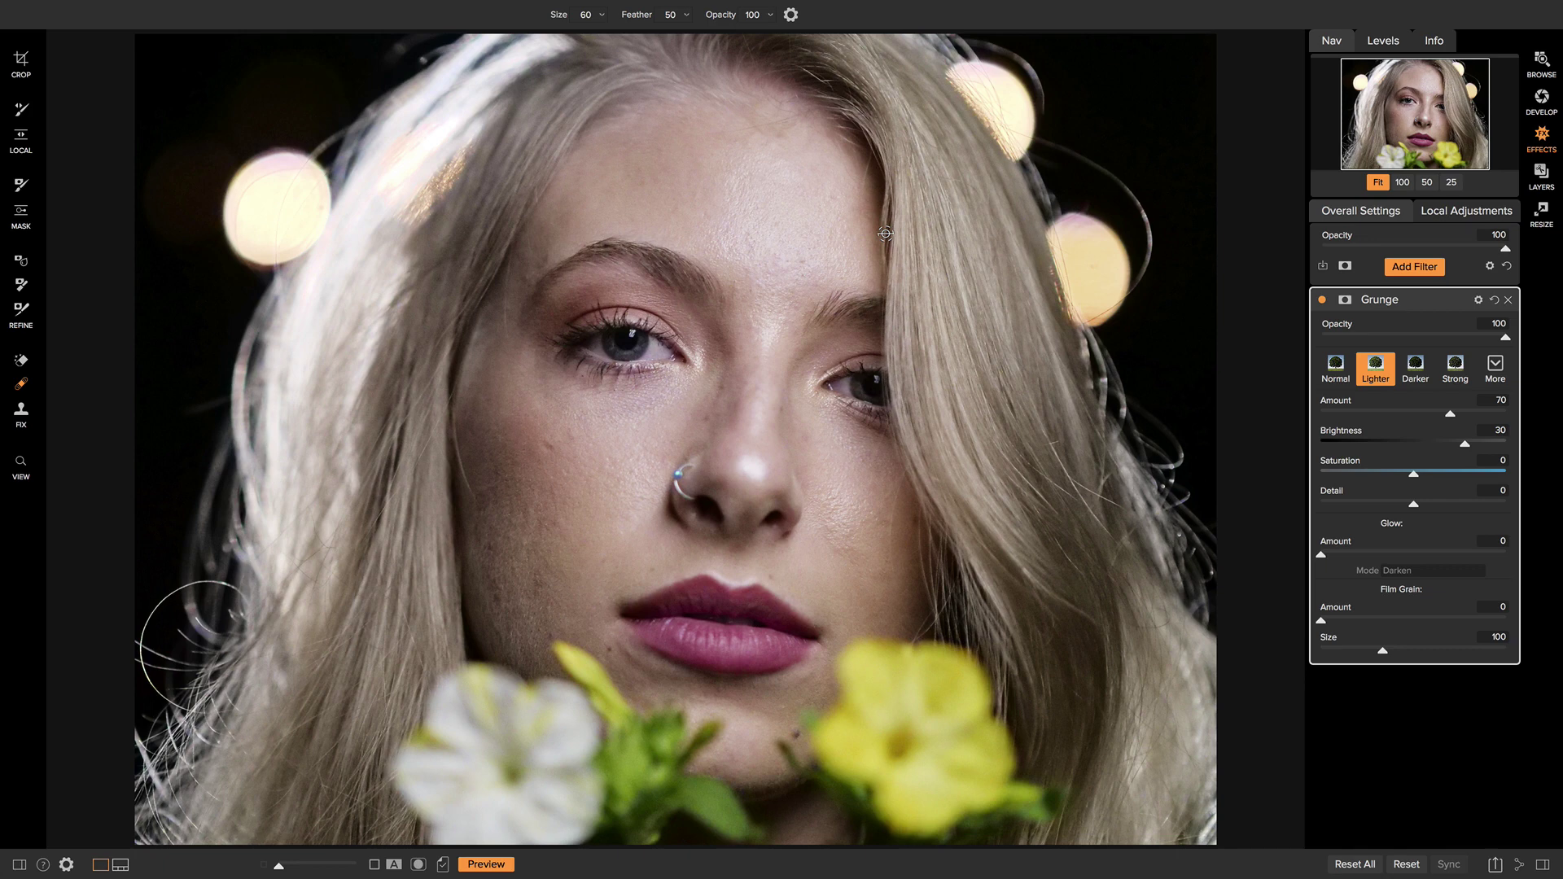
{"action": "key", "text": "z"}
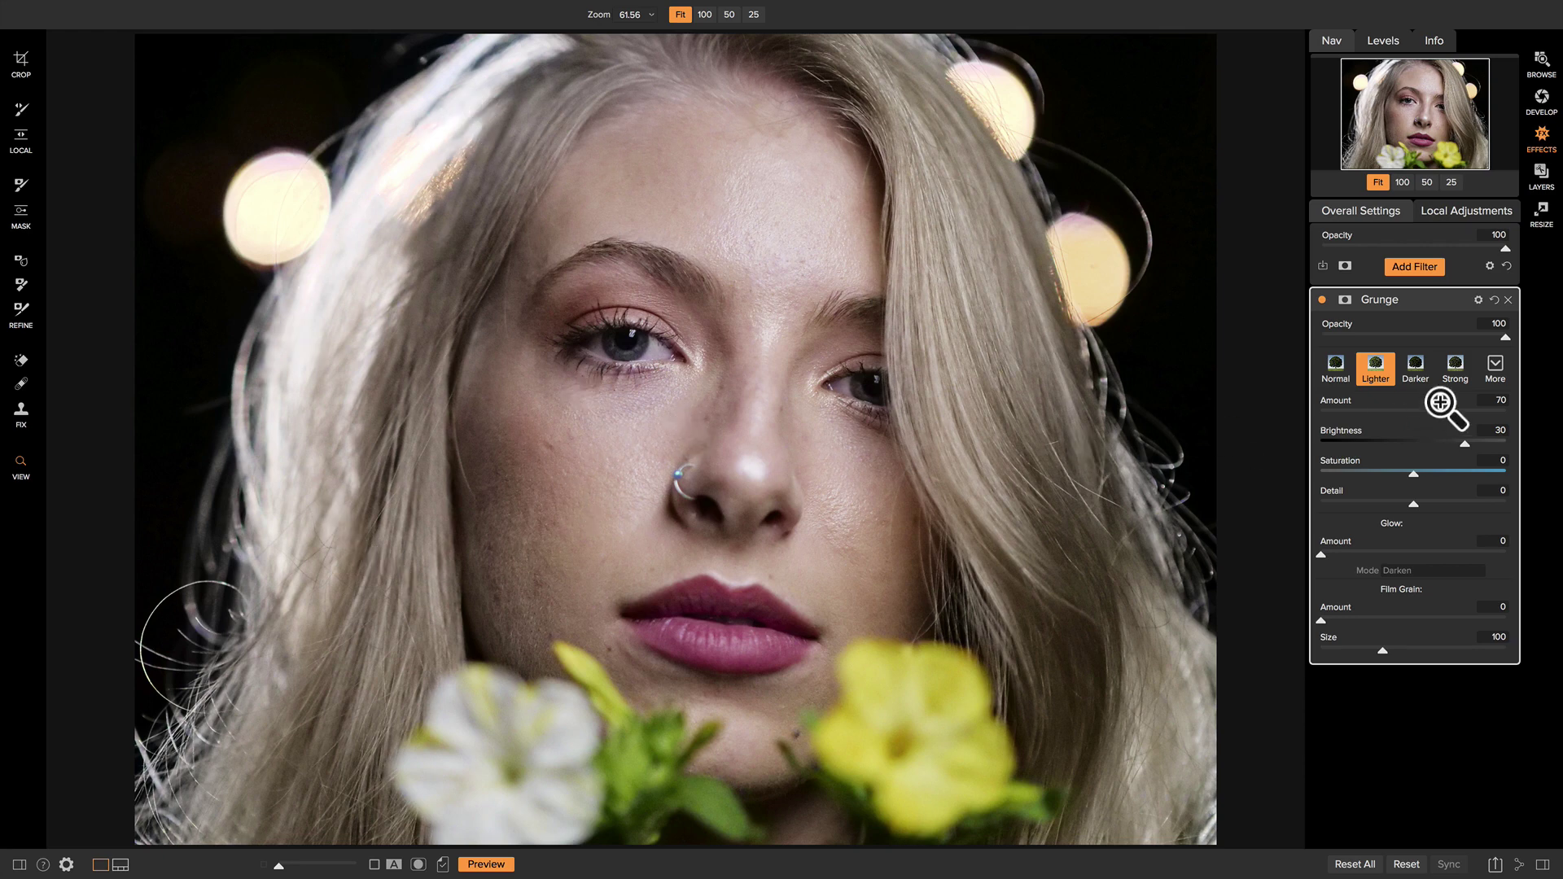
Add a Vignette filter with the Big Softy preset and toggle it to compare.
{"action": "left_click", "coordinate": [1415, 269]}
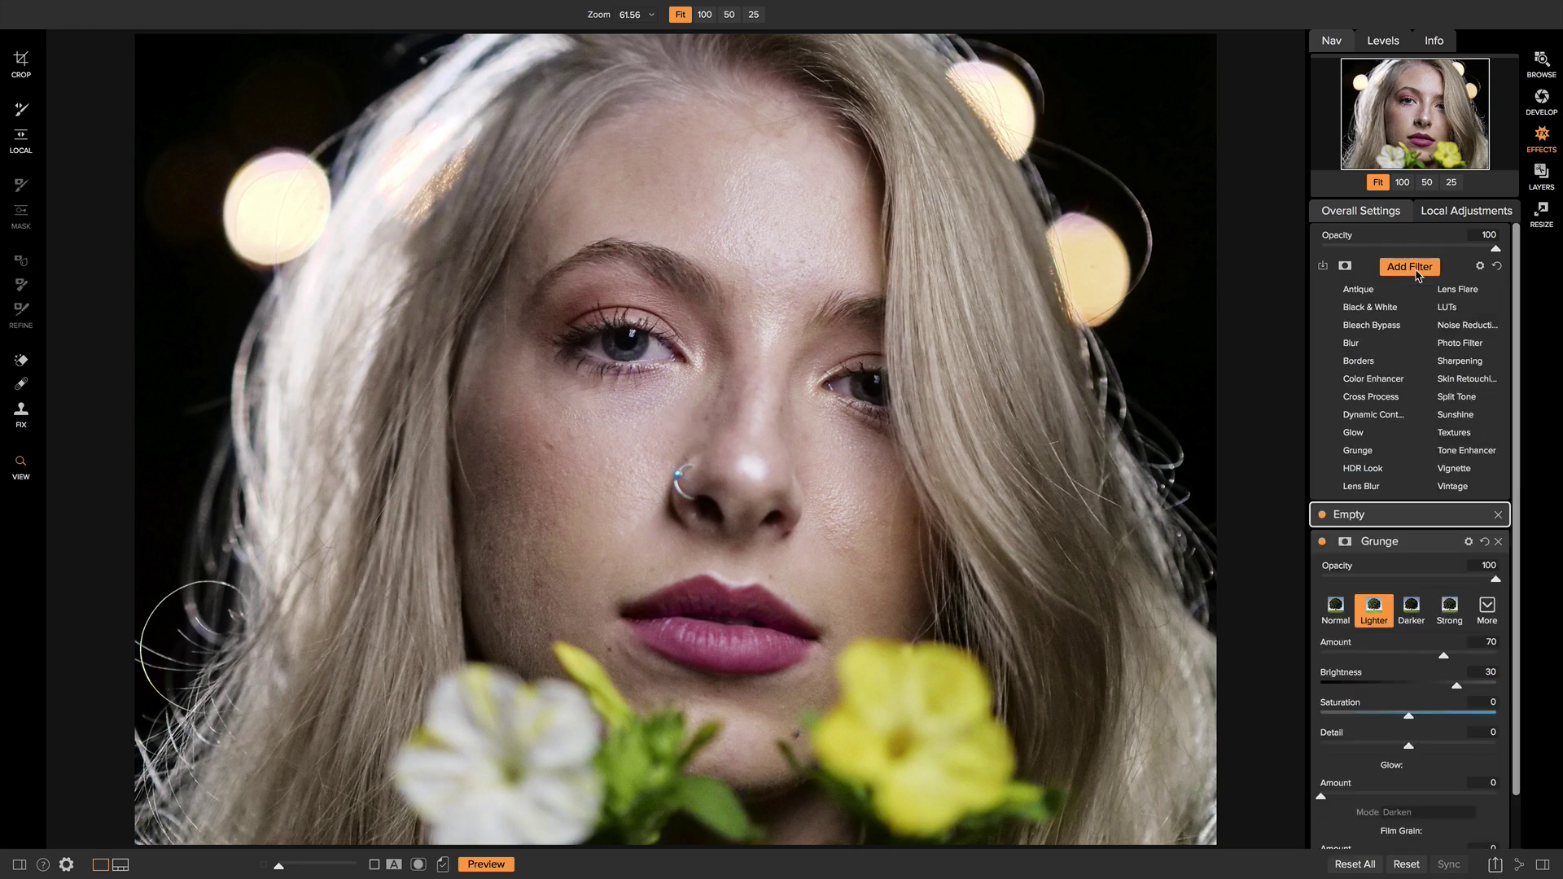
{"action": "left_click", "coordinate": [1449, 470]}
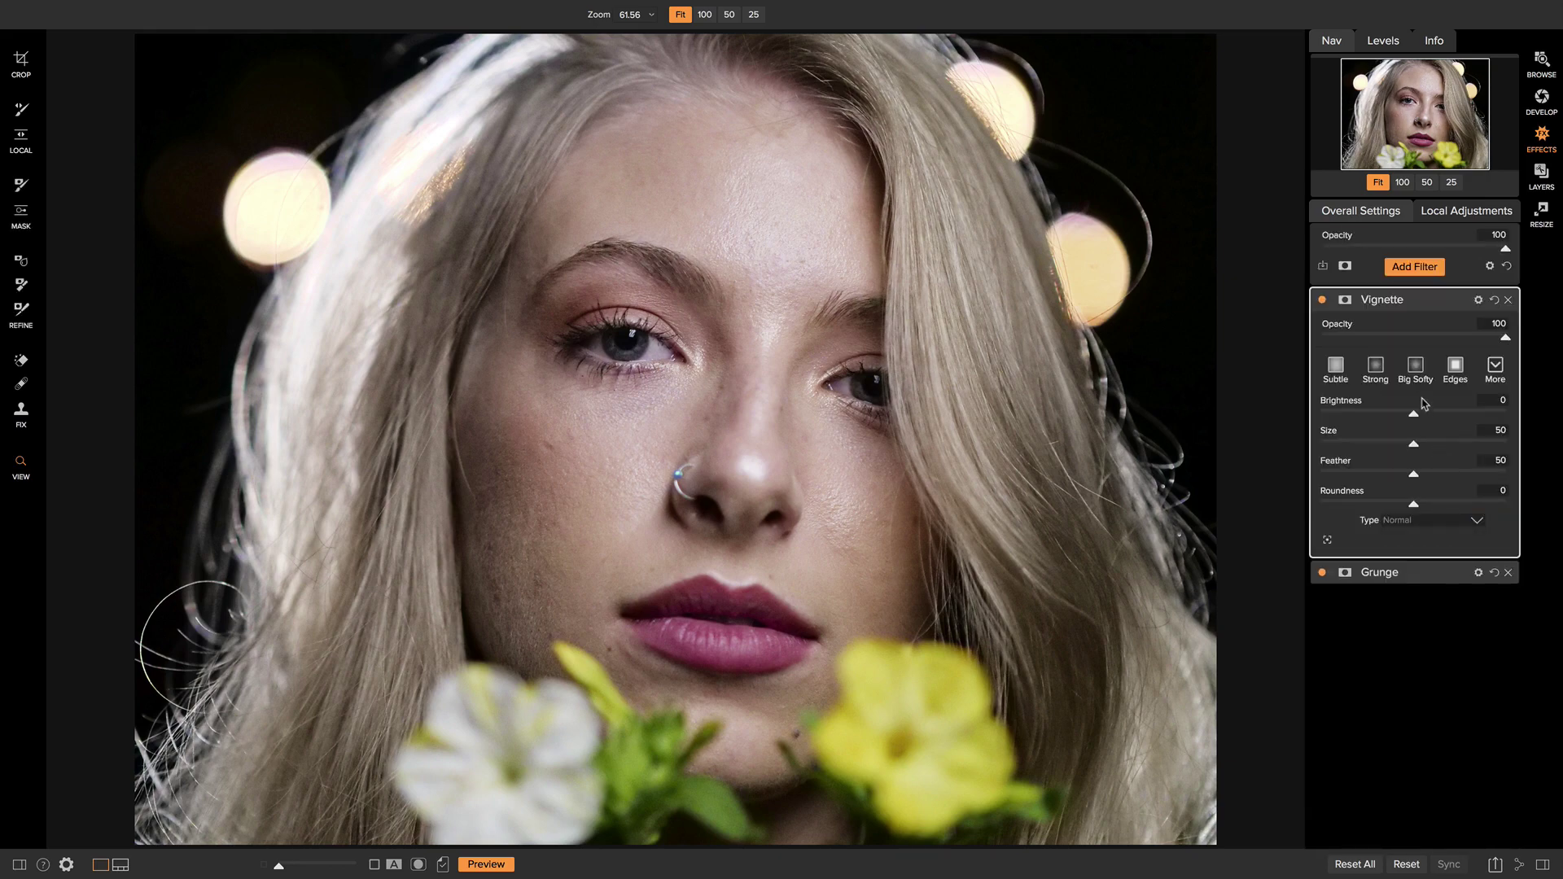
{"action": "left_click", "coordinate": [1415, 370]}
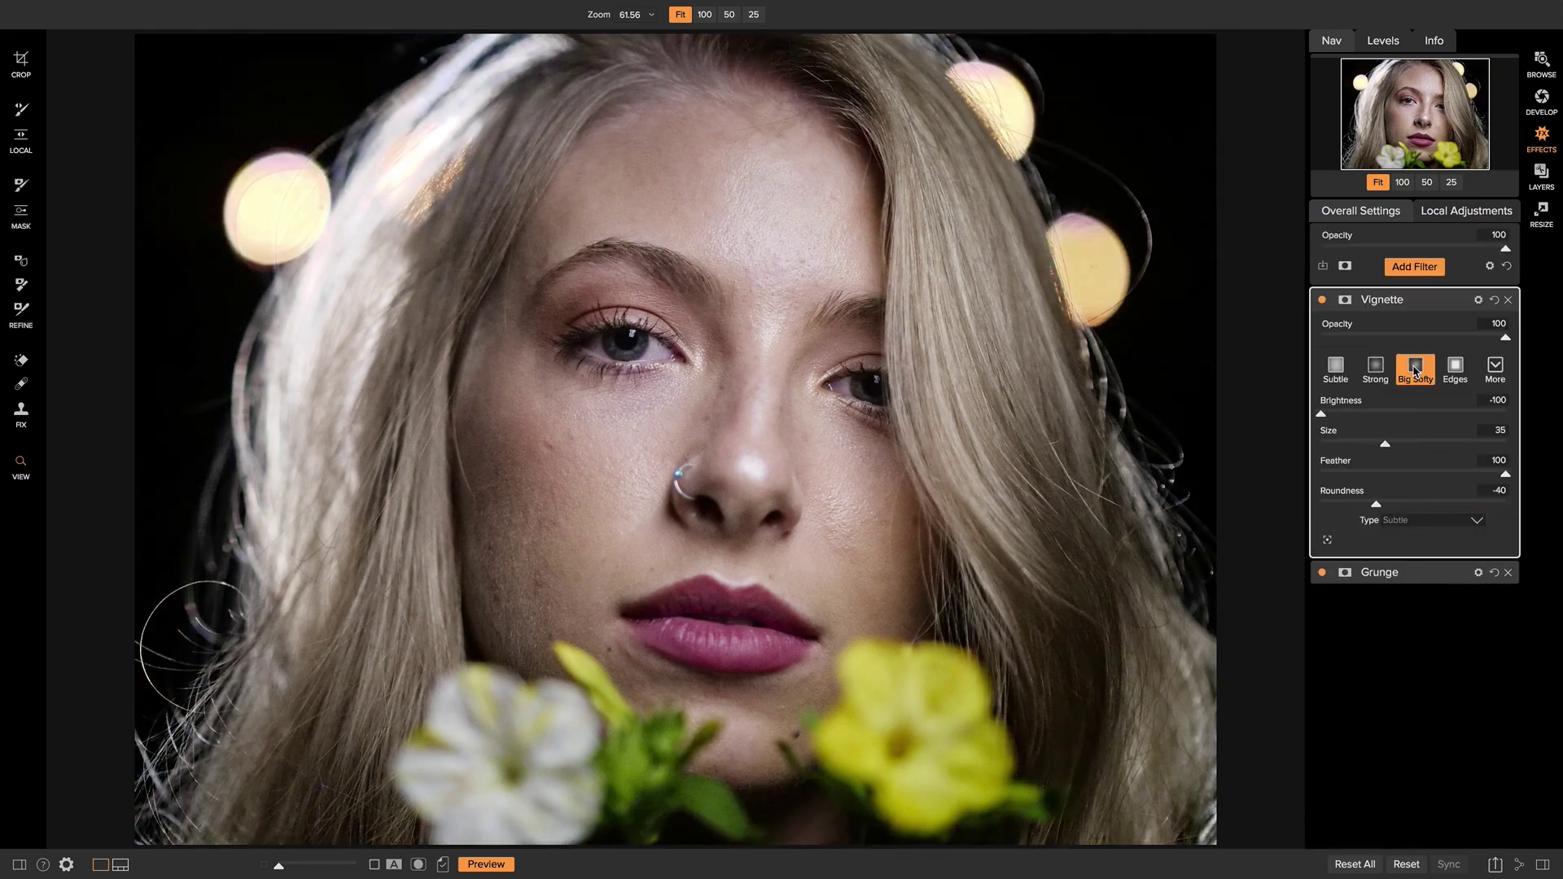
{"action": "left_click", "coordinate": [1323, 301]}
{"action": "left_click", "coordinate": [1323, 300]}
{"action": "left_click", "coordinate": [1322, 300]}
{"action": "left_click", "coordinate": [1323, 300]}
Test vignette Size 52 and Brightness -65, then restore the Big Softy values.
{"action": "left_click_drag", "start_coordinate": [1387, 446], "coordinate": [1417, 446]}
{"action": "left_click_drag", "start_coordinate": [1322, 417], "coordinate": [1354, 418]}
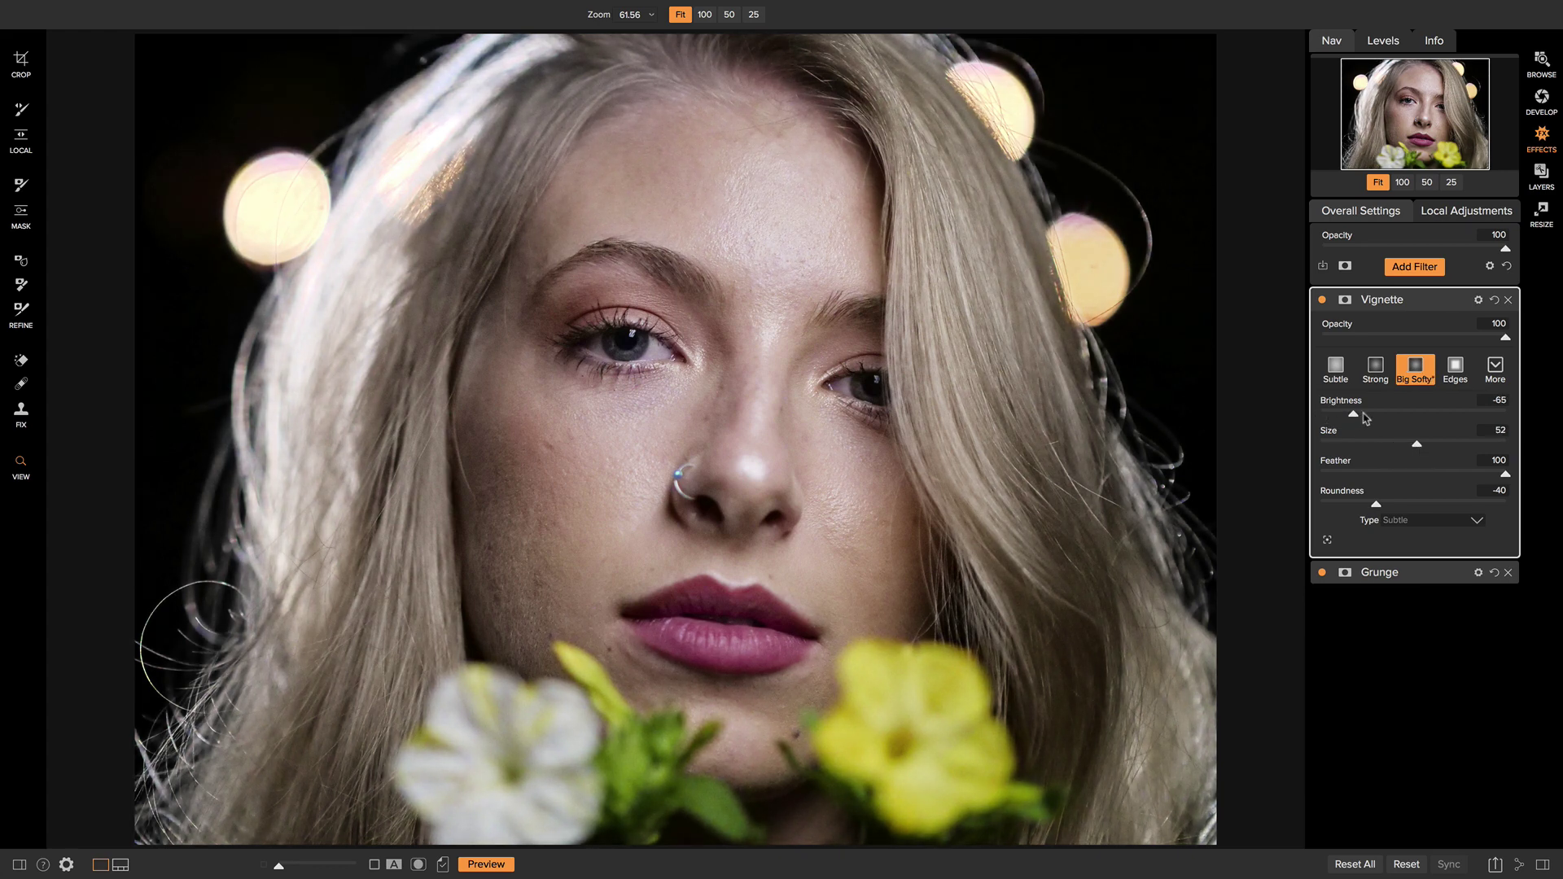
{"action": "left_click", "coordinate": [1322, 300]}
{"action": "left_click", "coordinate": [1322, 300]}
{"action": "left_click", "coordinate": [1417, 373]}
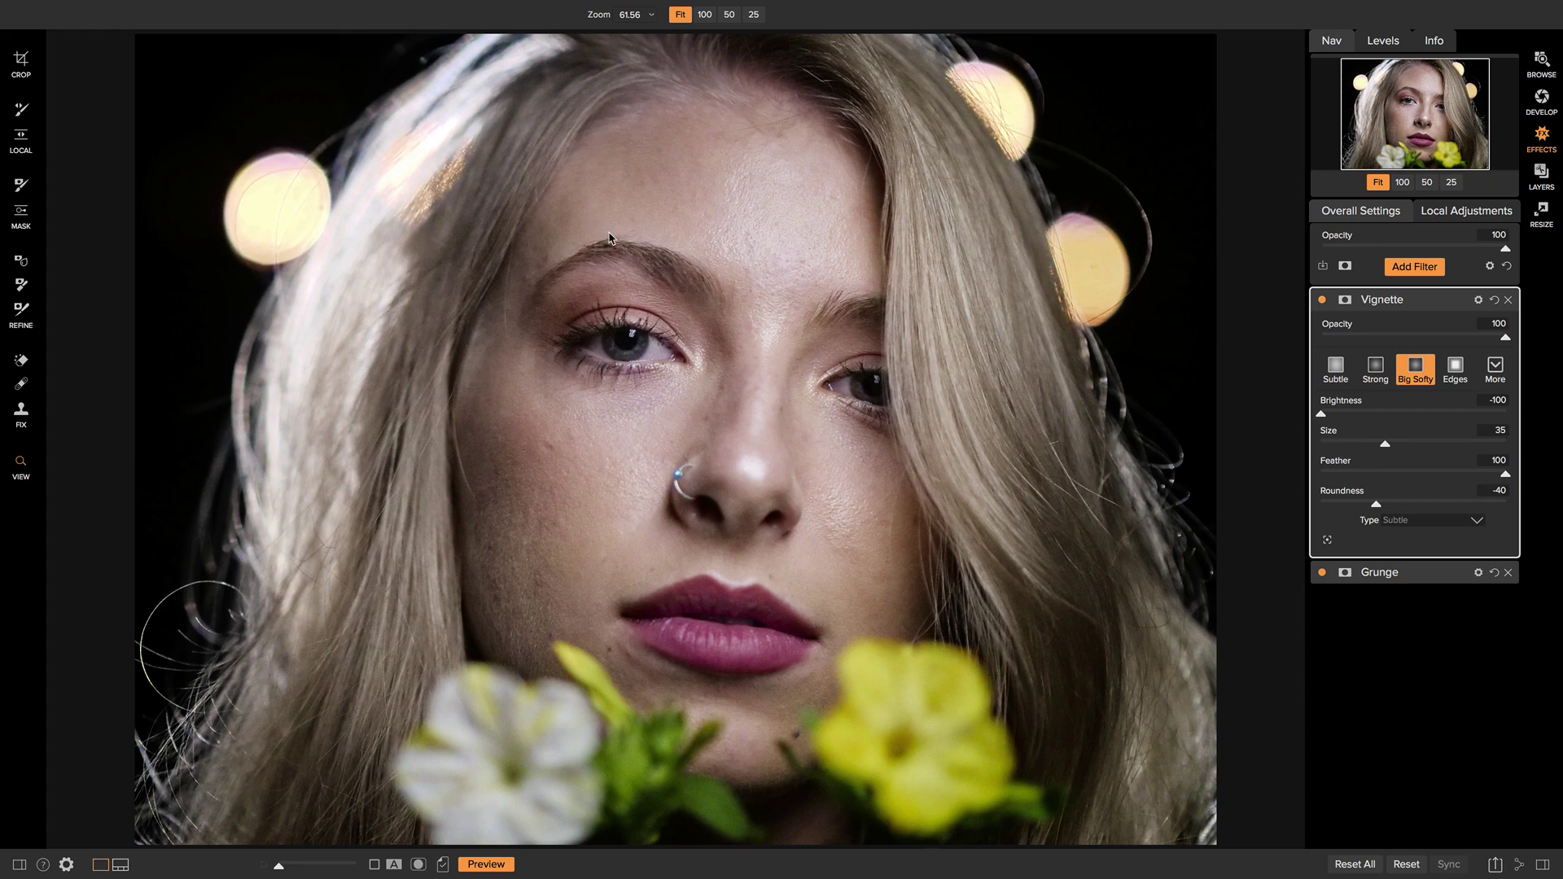
{"action": "left_click", "coordinate": [1421, 266]}
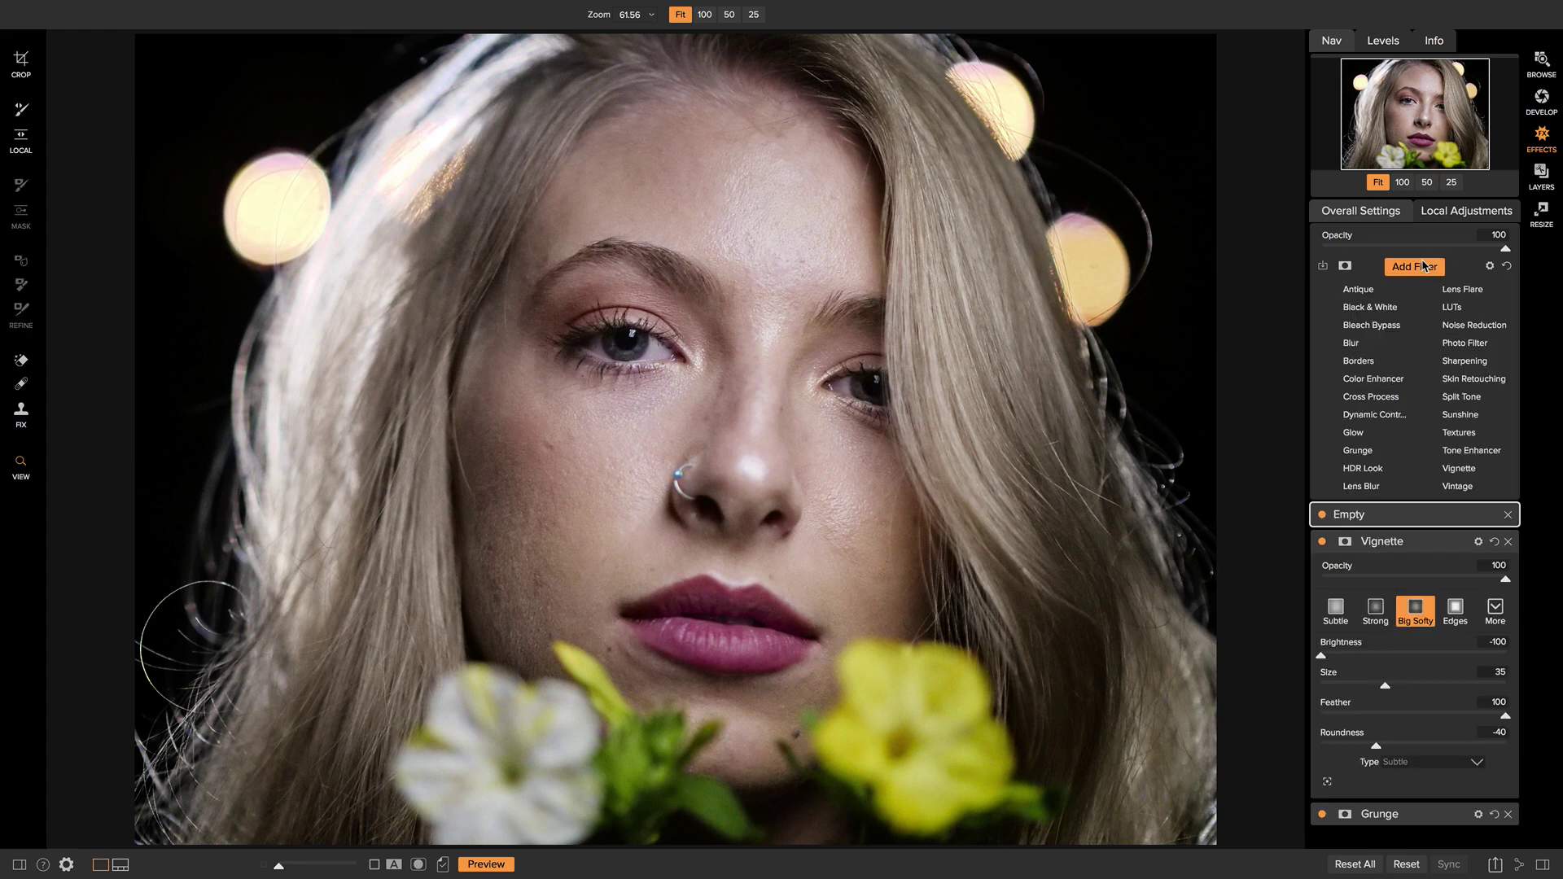
Add a Tone Enhancer filter and lift its curve's black point to fade the shadows.
{"action": "left_click", "coordinate": [1472, 452]}
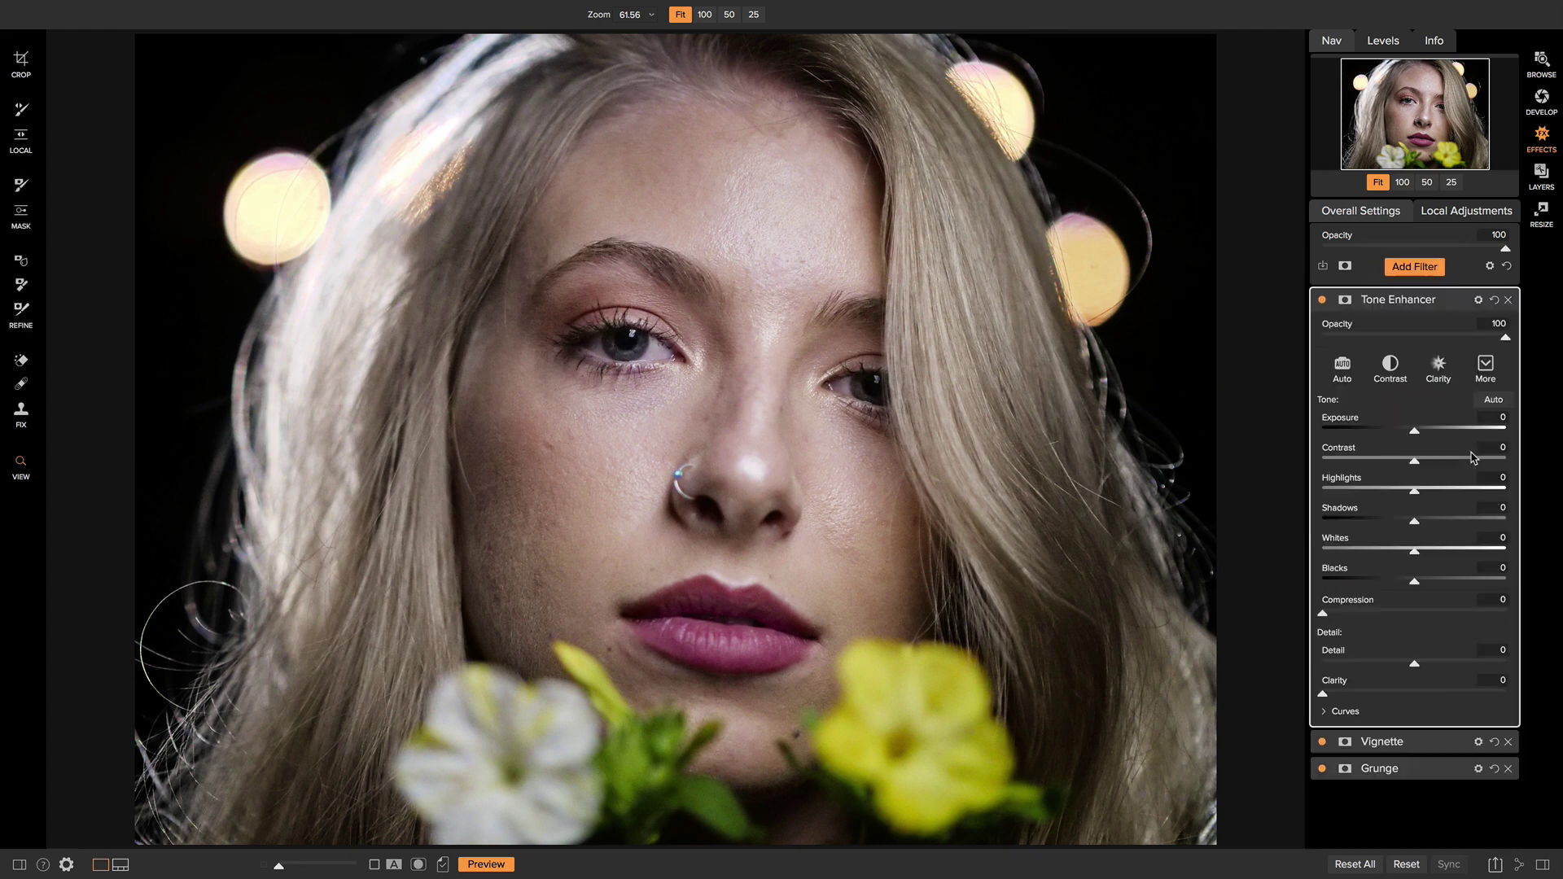
{"action": "left_click", "coordinate": [1324, 712]}
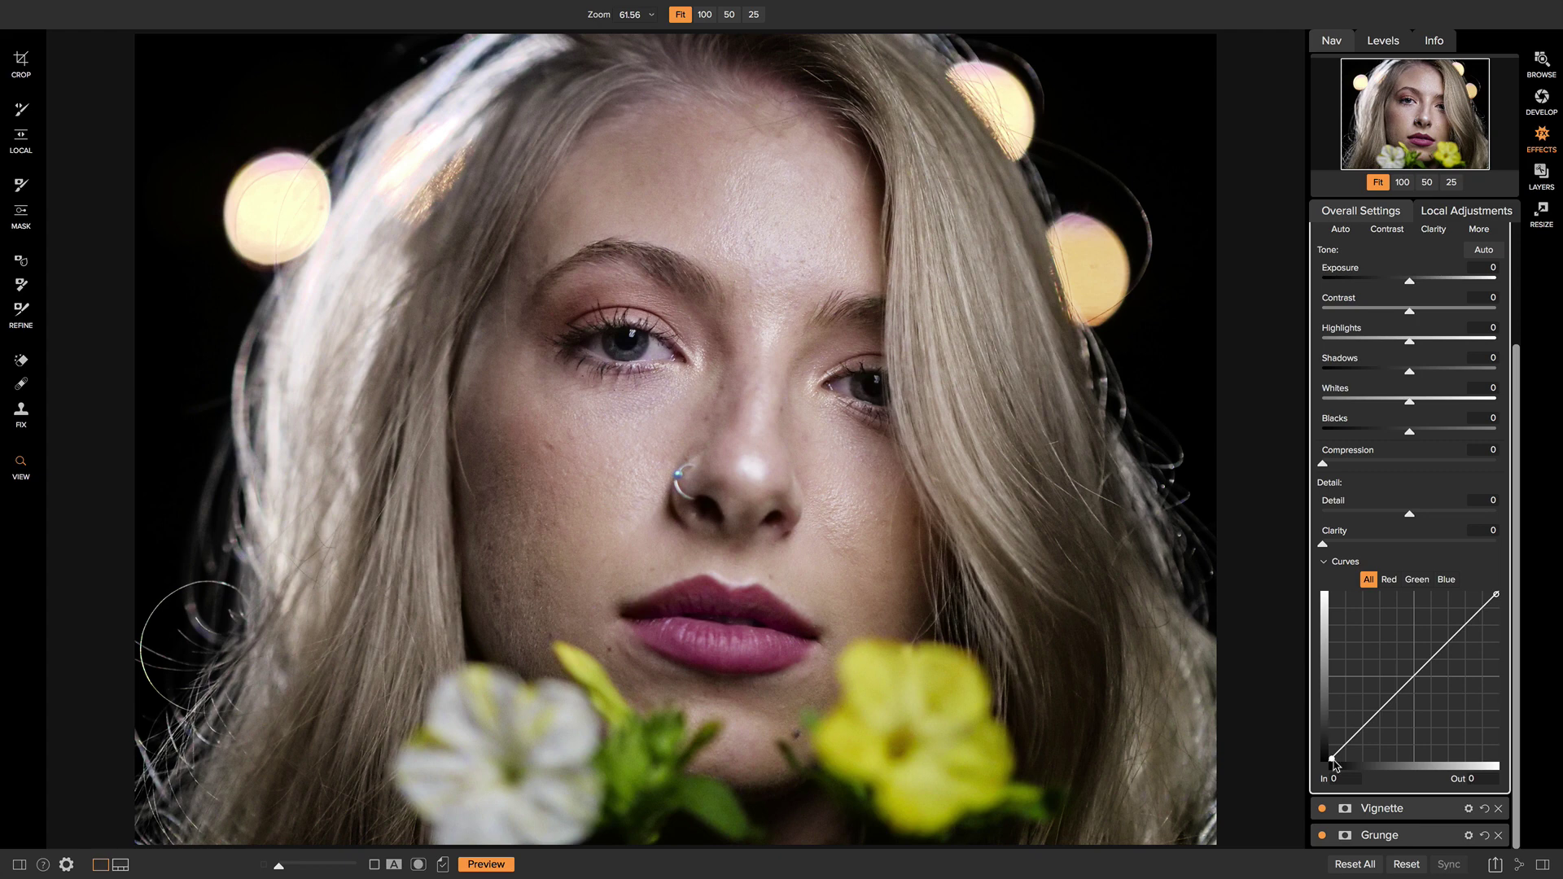
{"action": "left_click_drag", "start_coordinate": [1331, 761], "coordinate": [1320, 720]}
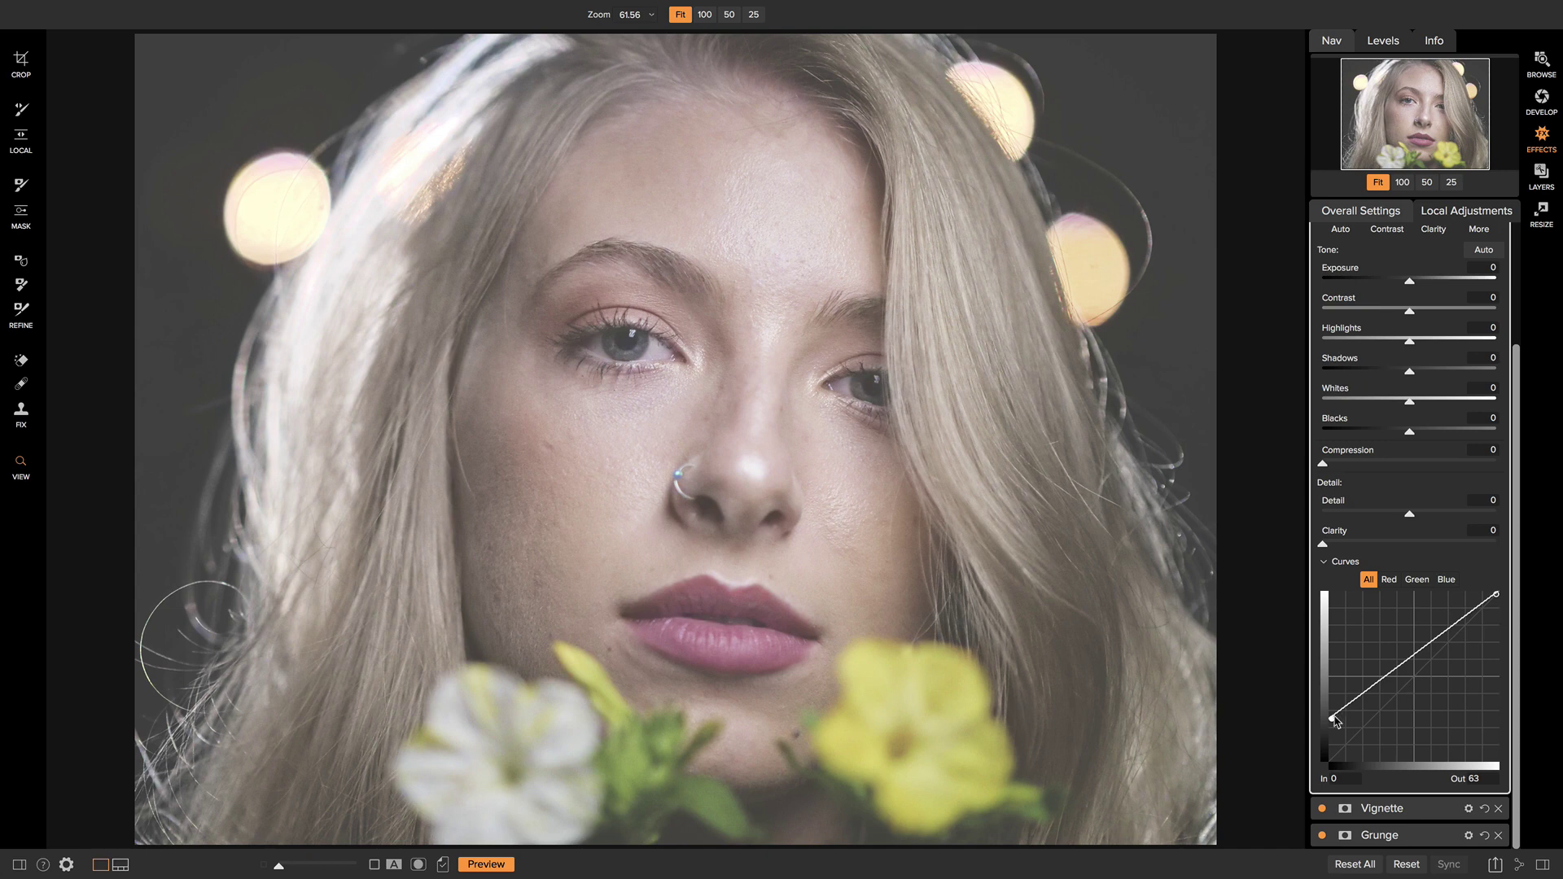
{"action": "left_click_drag", "start_coordinate": [1331, 719], "coordinate": [1325, 738]}
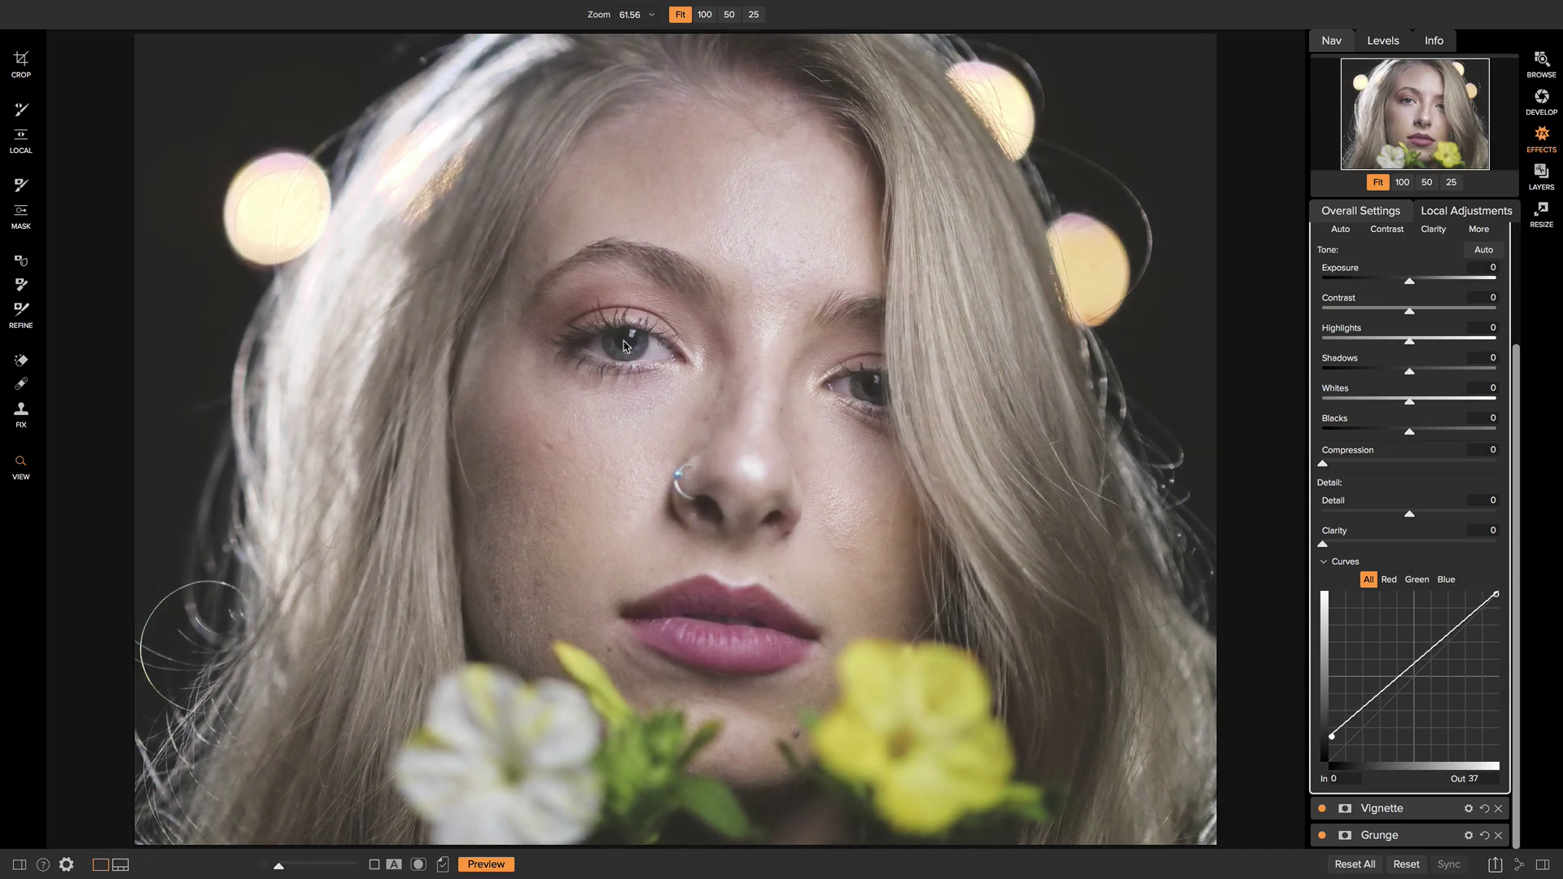
Add a lowered shadow point and a raised midtone point, then compare Tone Enhancer on/off.
{"action": "left_click", "coordinate": [1367, 708]}
{"action": "left_click_drag", "start_coordinate": [1366, 707], "coordinate": [1367, 718]}
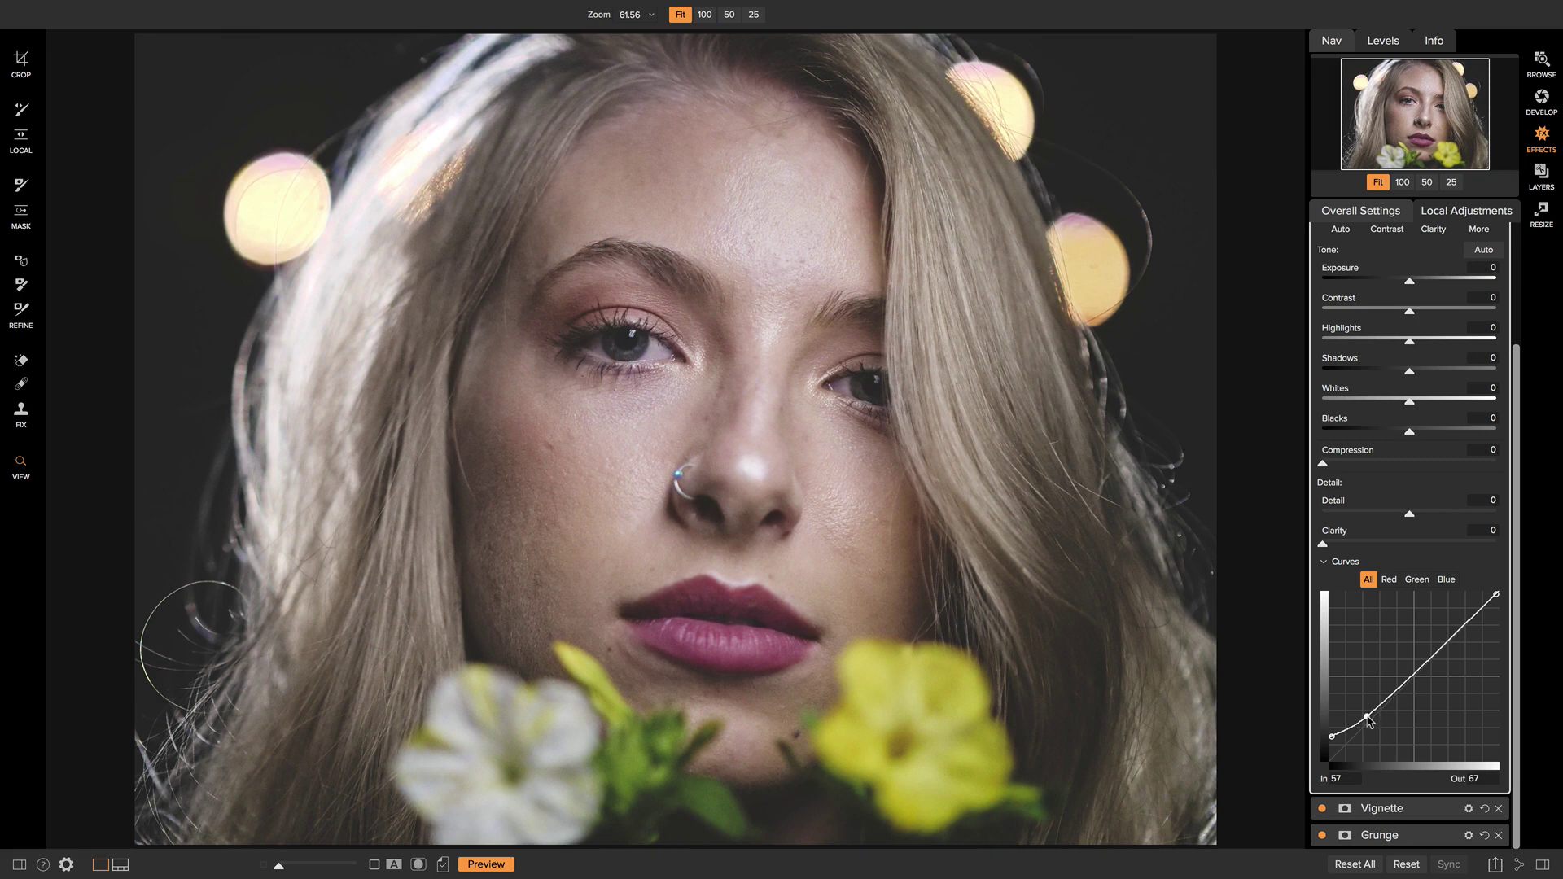
{"action": "left_click", "coordinate": [1412, 675]}
{"action": "left_click_drag", "start_coordinate": [1413, 675], "coordinate": [1411, 670]}
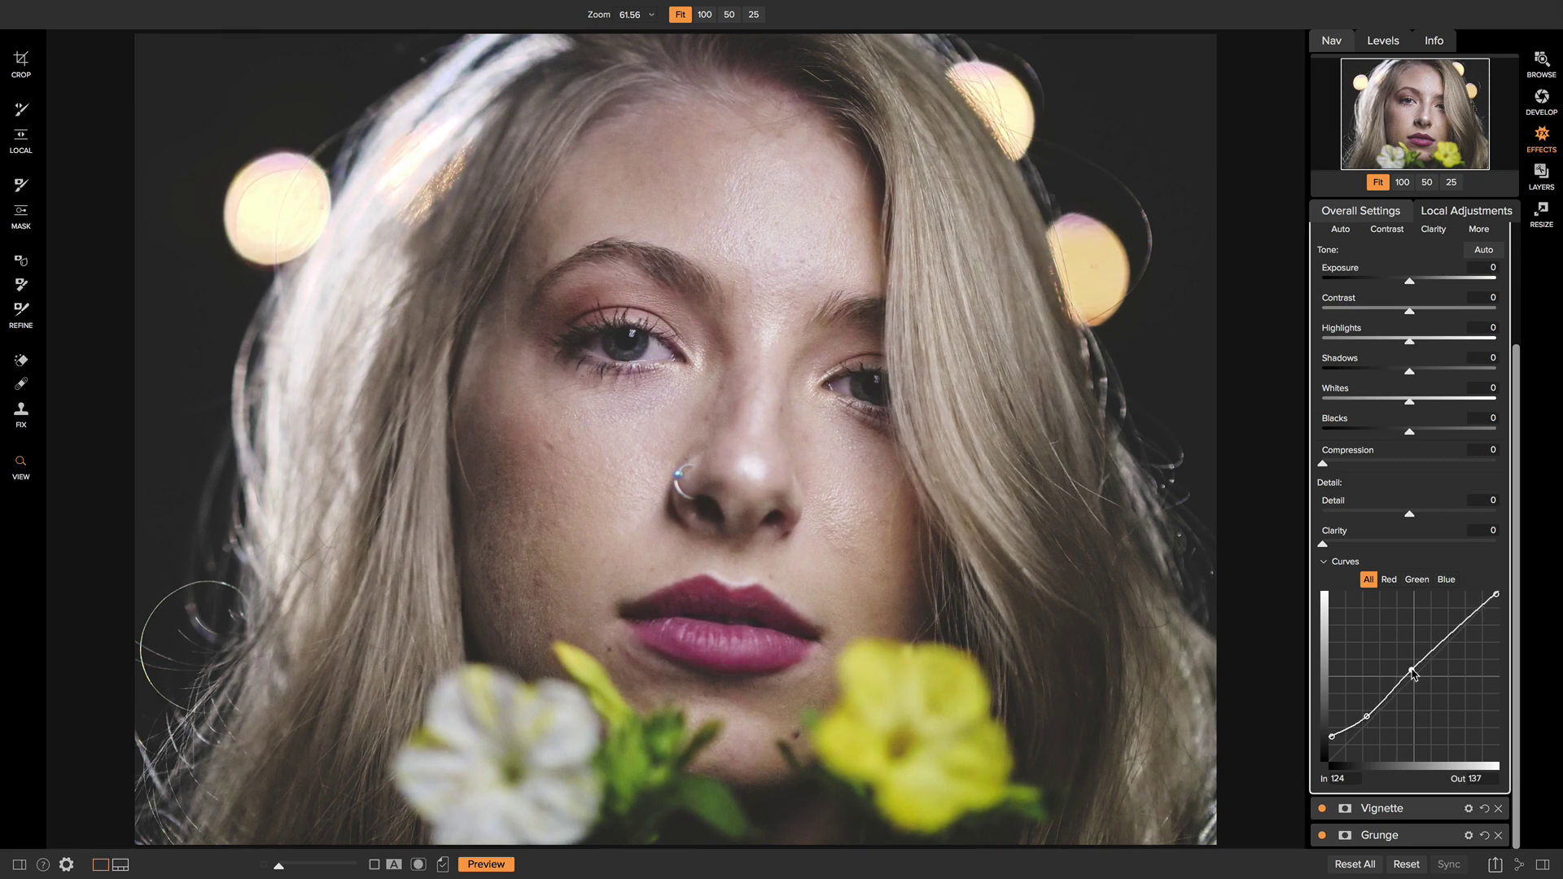
{"action": "scroll", "coordinate": [1413, 675], "scroll_direction": "up", "scroll_amount": 2}
{"action": "left_click", "coordinate": [1322, 301]}
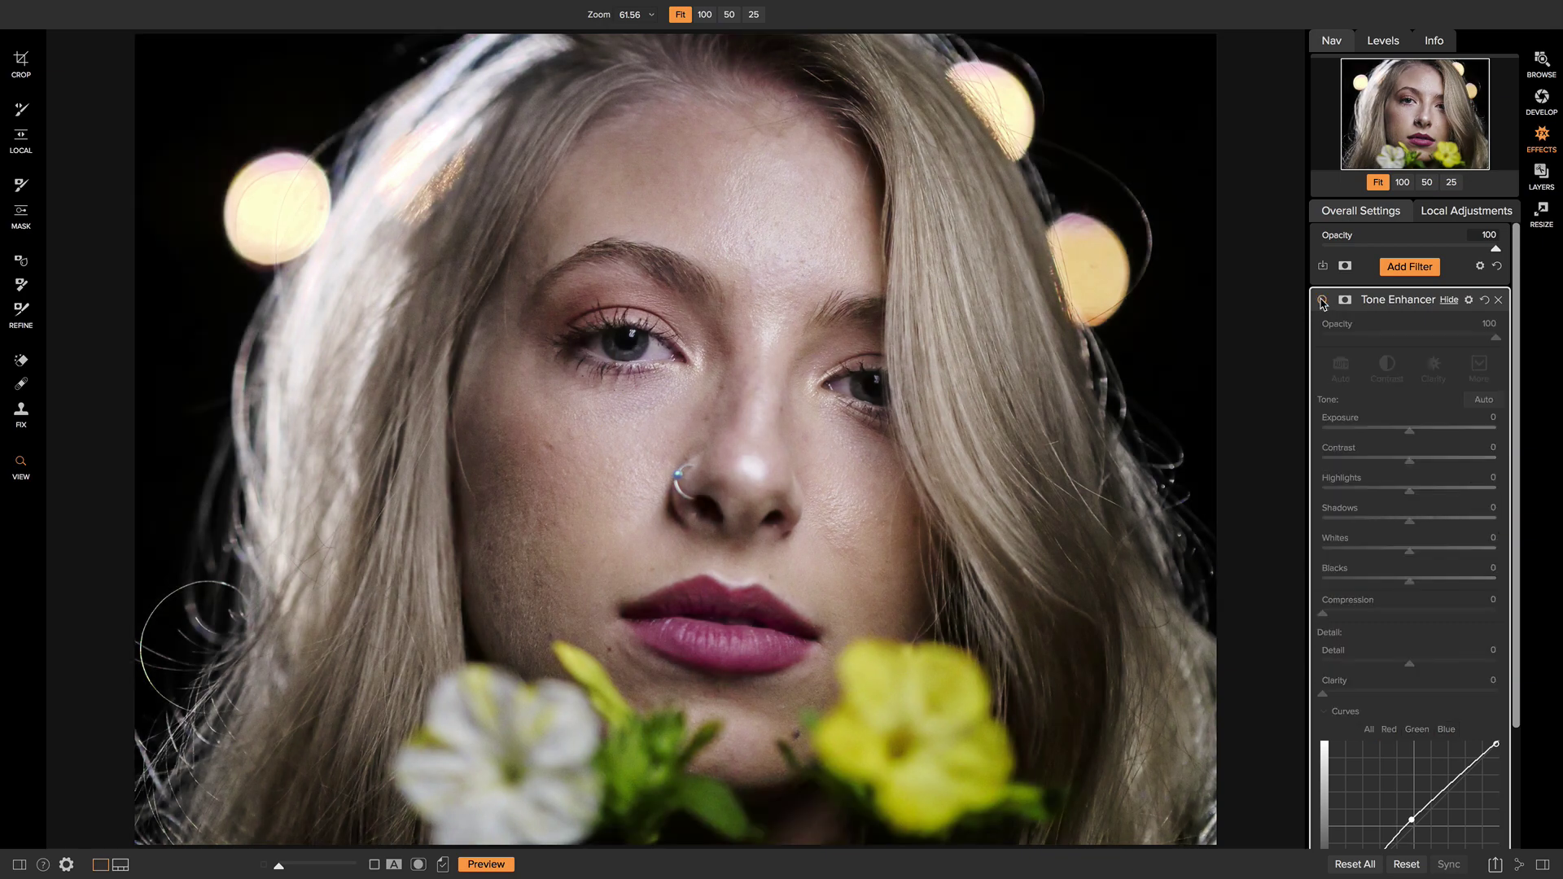
{"action": "left_click", "coordinate": [1322, 300]}
{"action": "left_click", "coordinate": [1322, 300]}
{"action": "left_click", "coordinate": [1322, 300]}
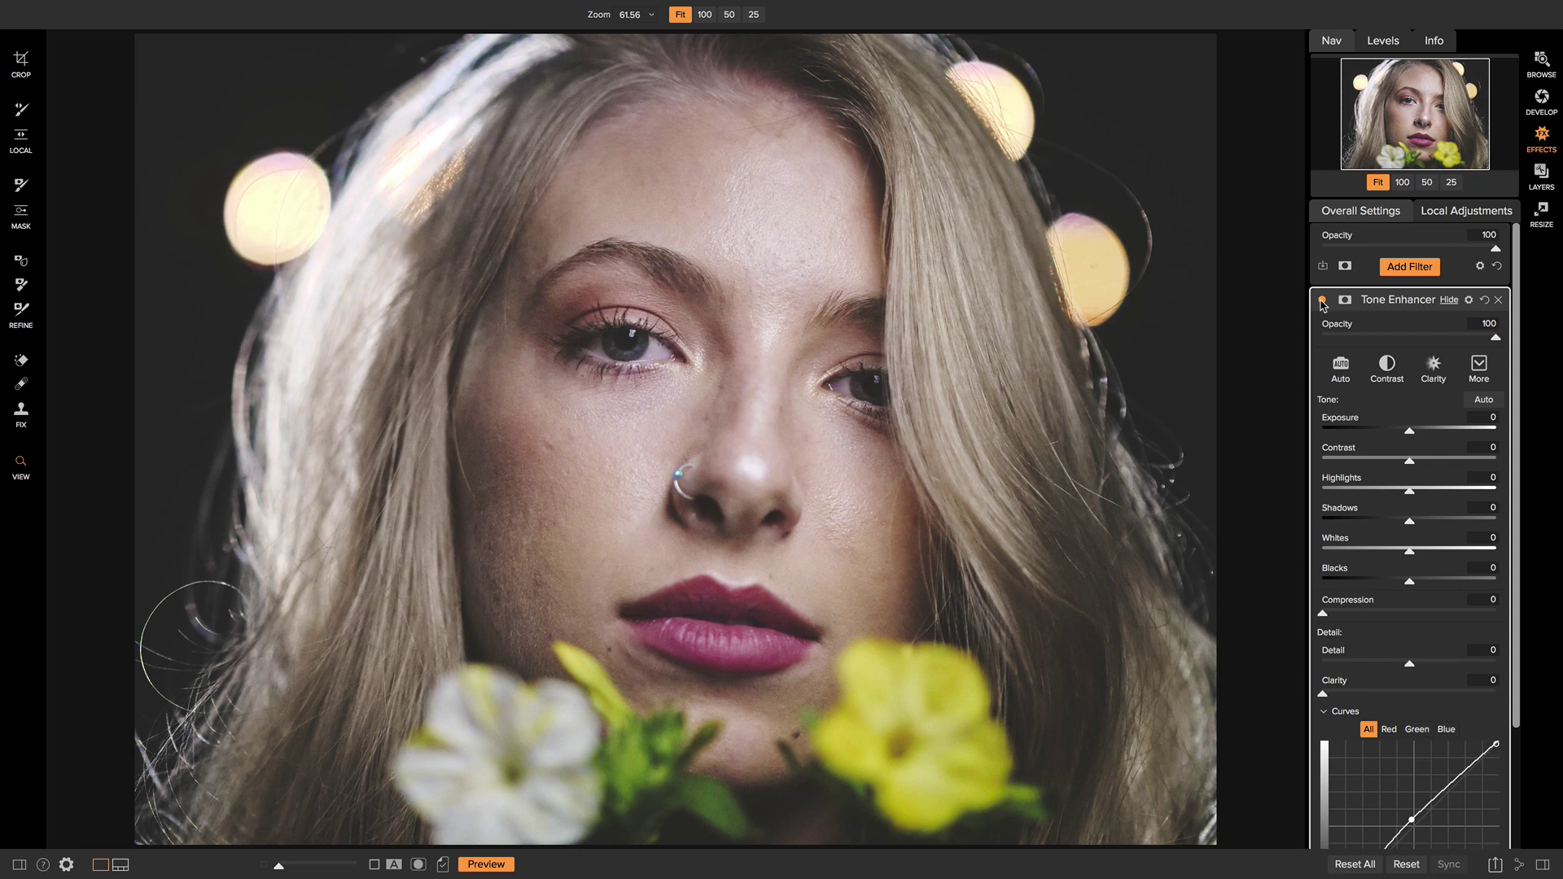
Add a Bleach Bypass filter and raise its Saturation to 10.
{"action": "left_click", "coordinate": [1390, 273]}
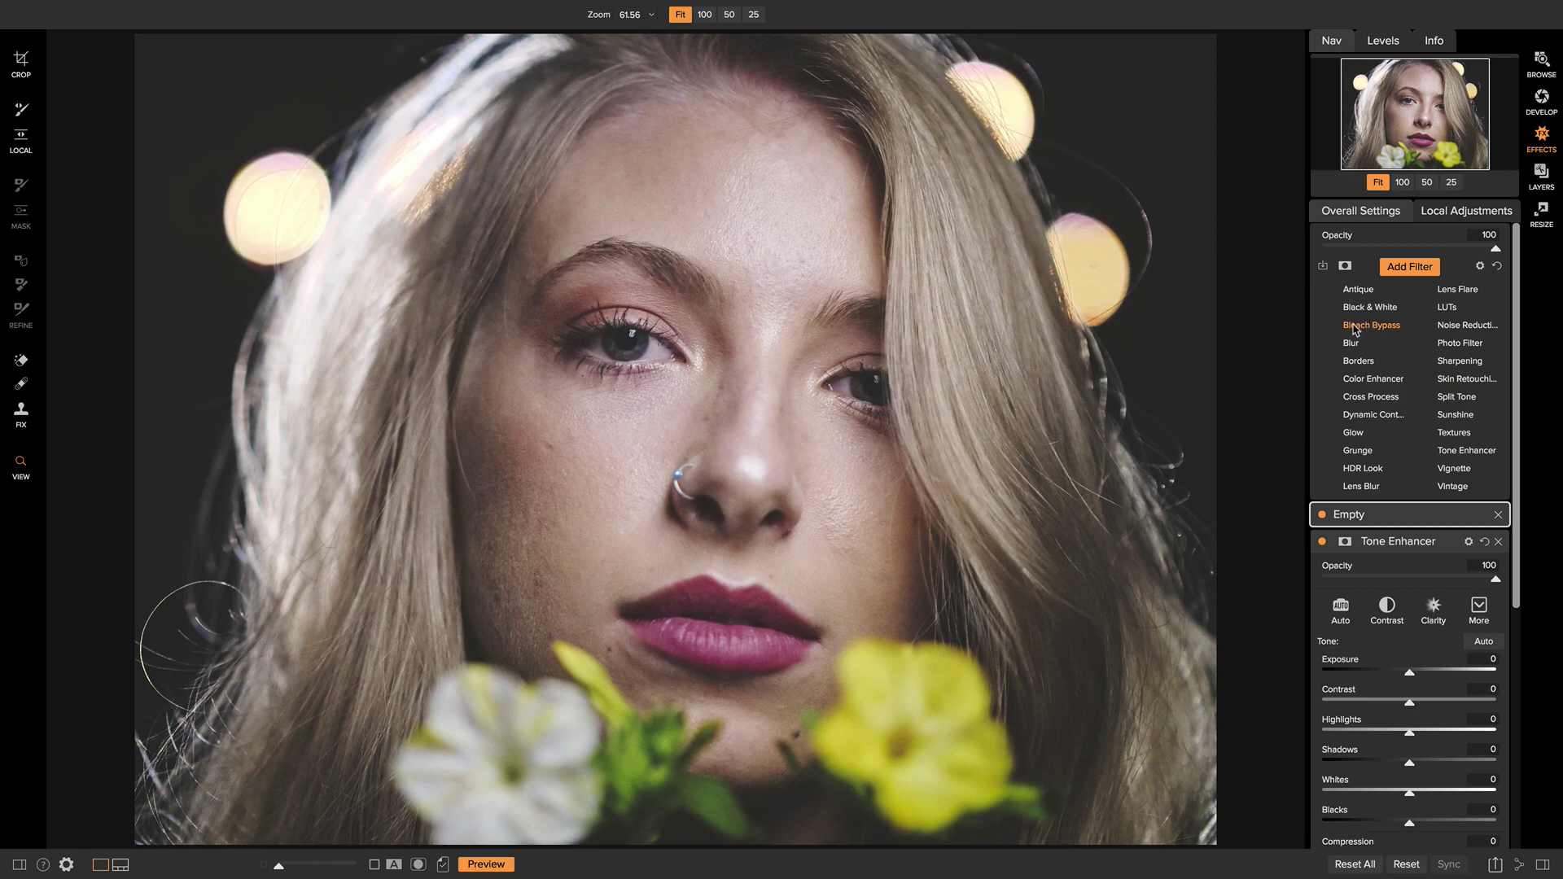
{"action": "left_click", "coordinate": [1355, 325]}
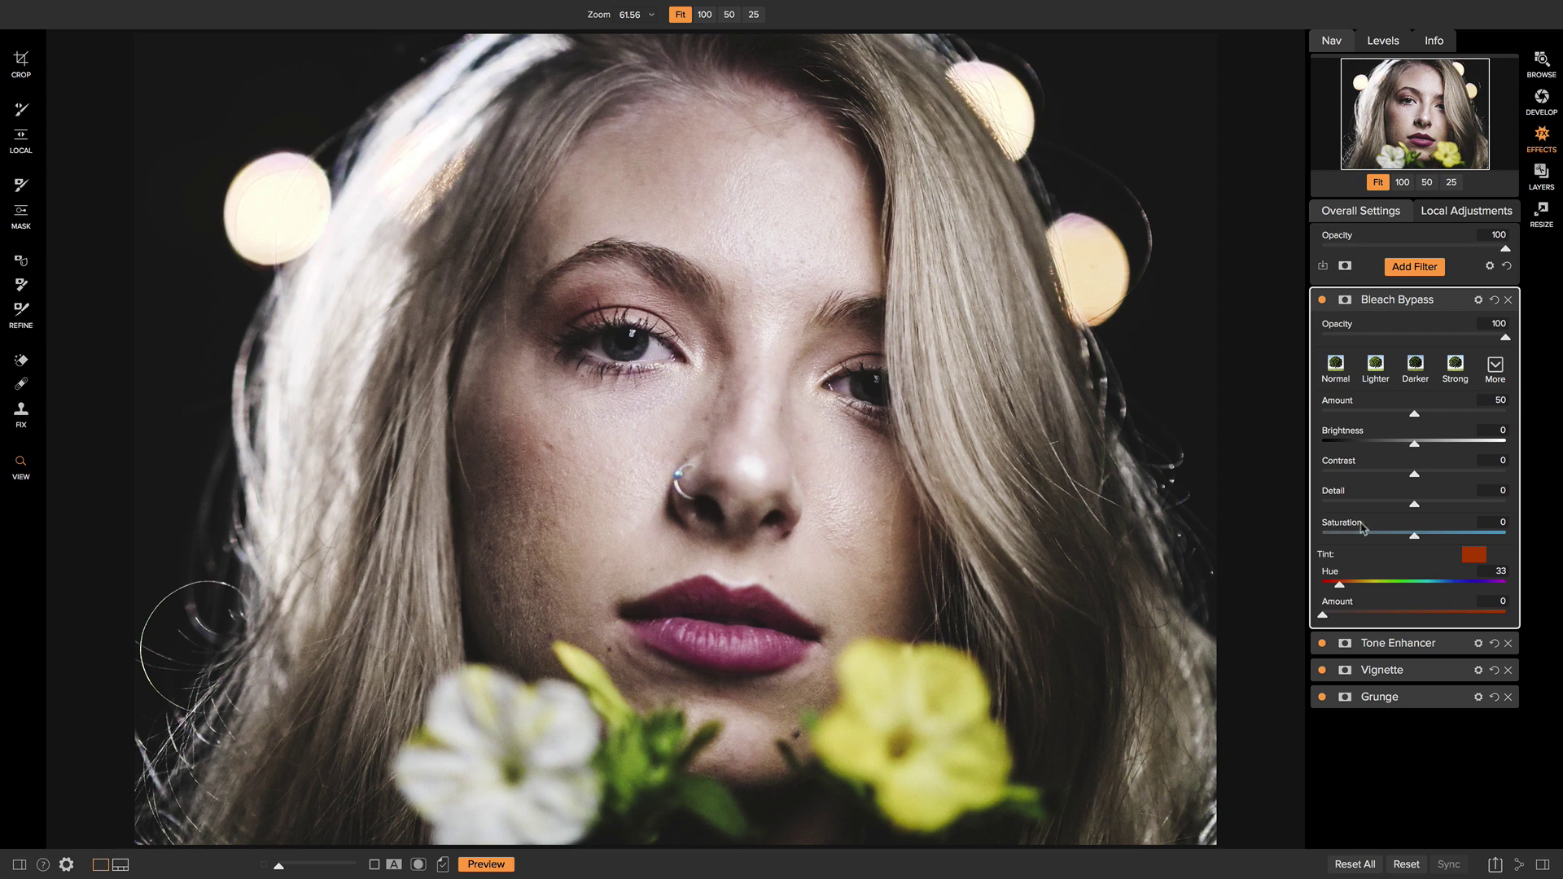
{"action": "left_click_drag", "start_coordinate": [1419, 540], "coordinate": [1436, 543]}
Toggle the Bleach Bypass off and on, then compare the edit against the original photo.
{"action": "left_click", "coordinate": [1322, 301]}
{"action": "left_click", "coordinate": [1322, 300]}
{"action": "left_click", "coordinate": [1322, 300]}
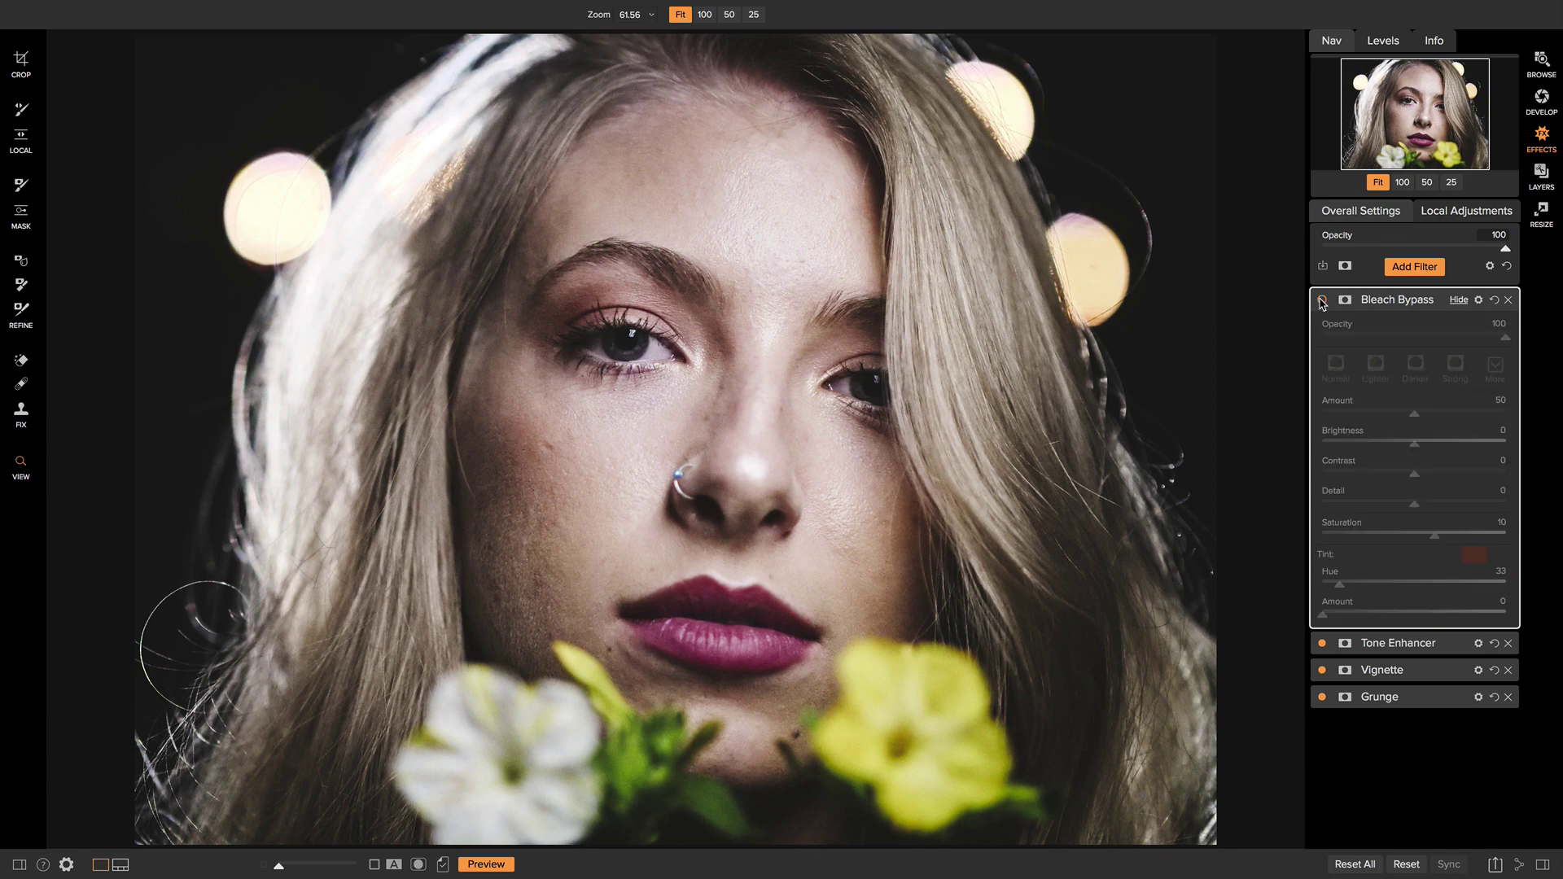
{"action": "left_click", "coordinate": [1321, 300]}
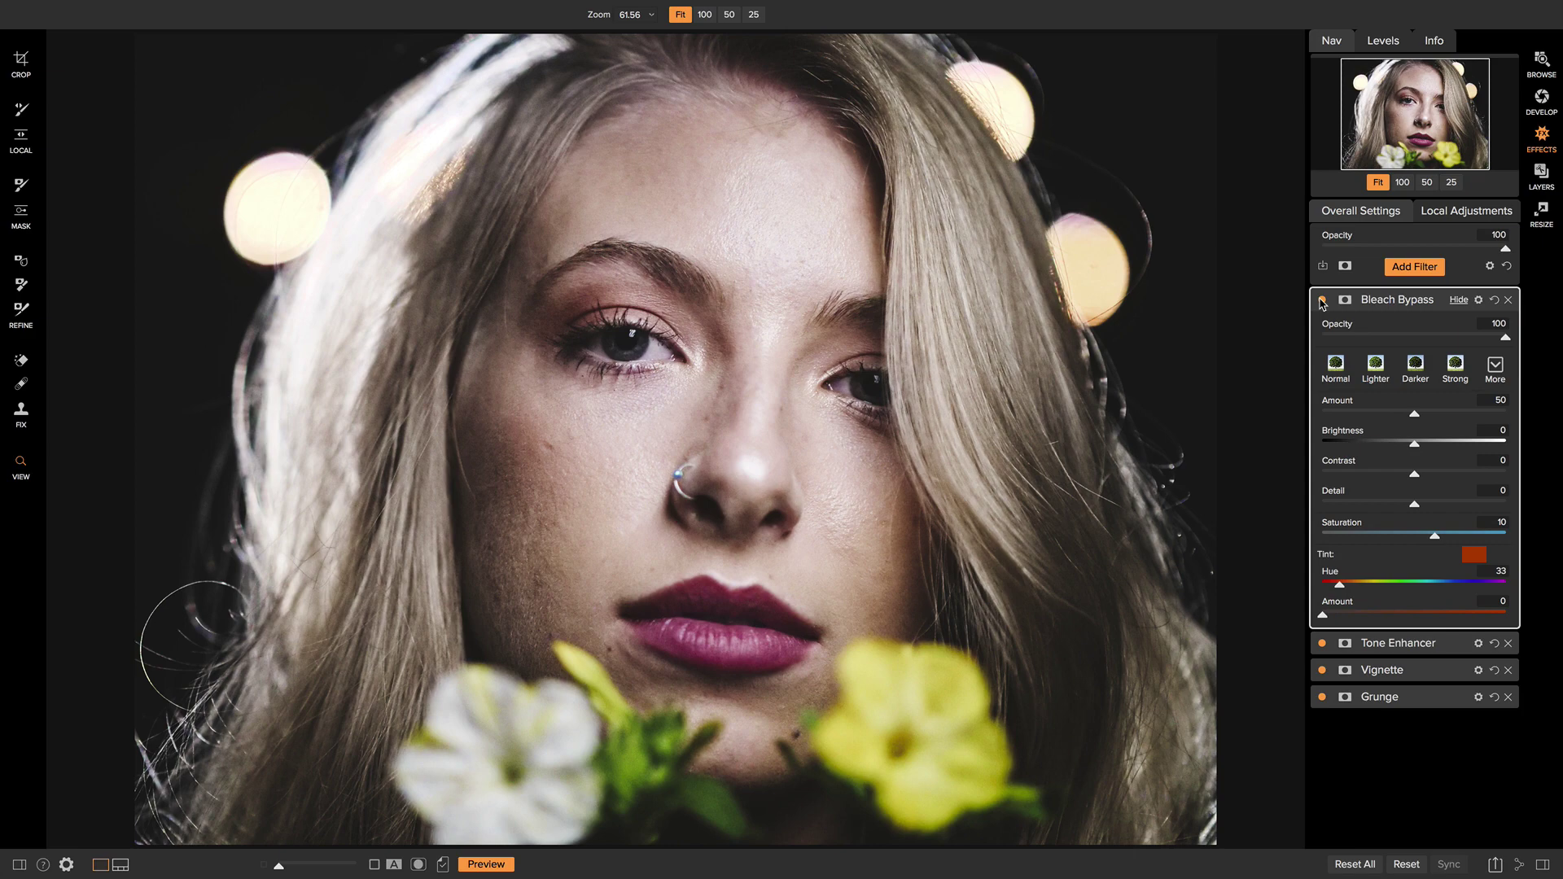
{"action": "key", "text": "backslash"}
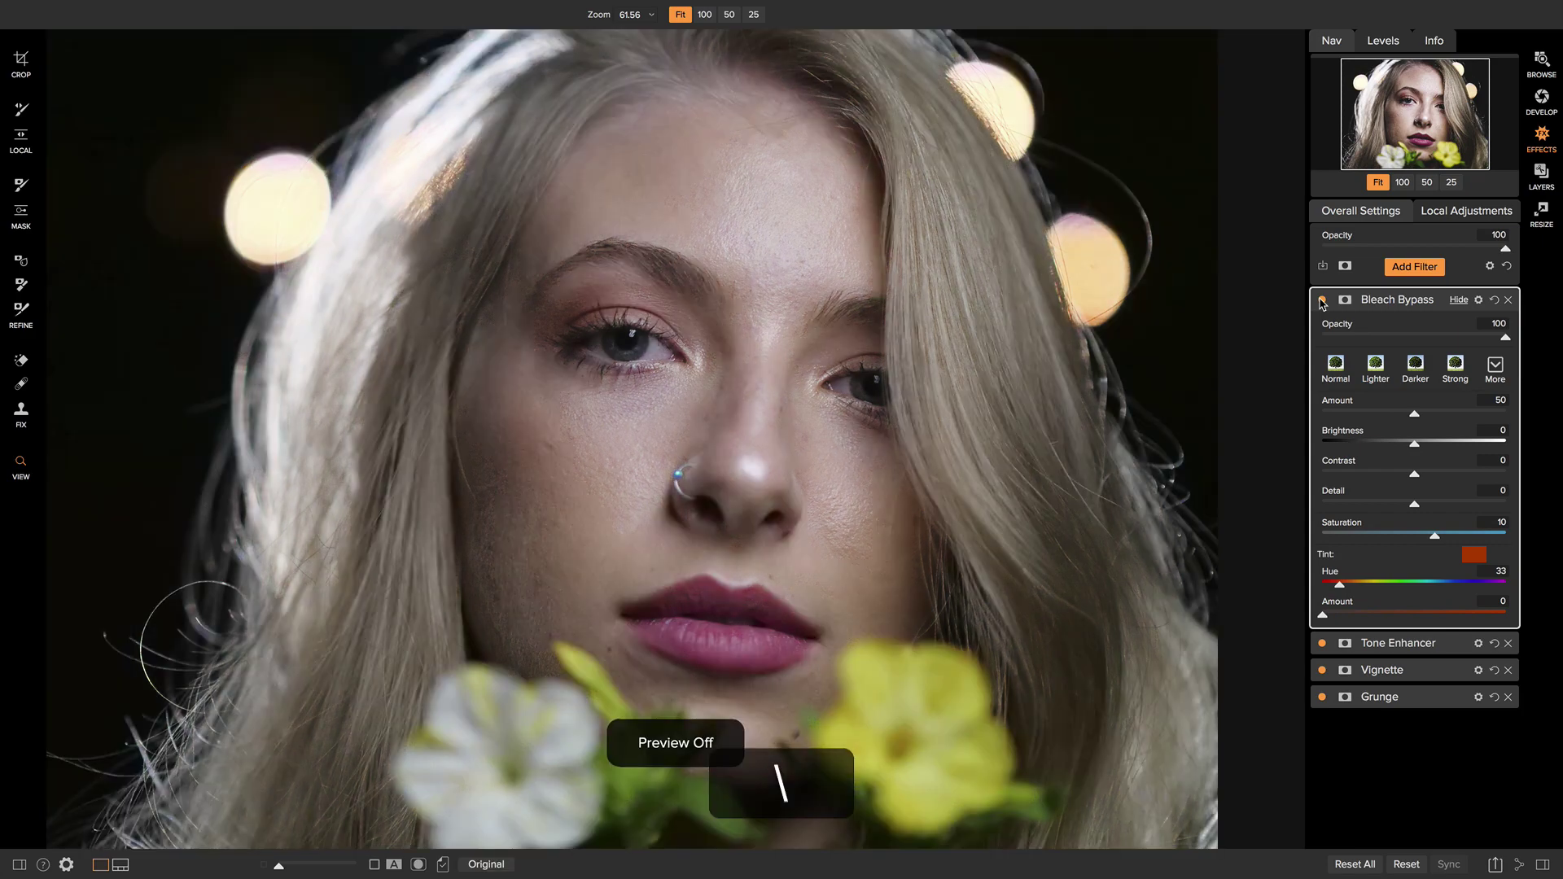
{"action": "key", "text": "backslash"}
{"action": "key", "text": "backslash"}
{"action": "key", "text": "backslash"}
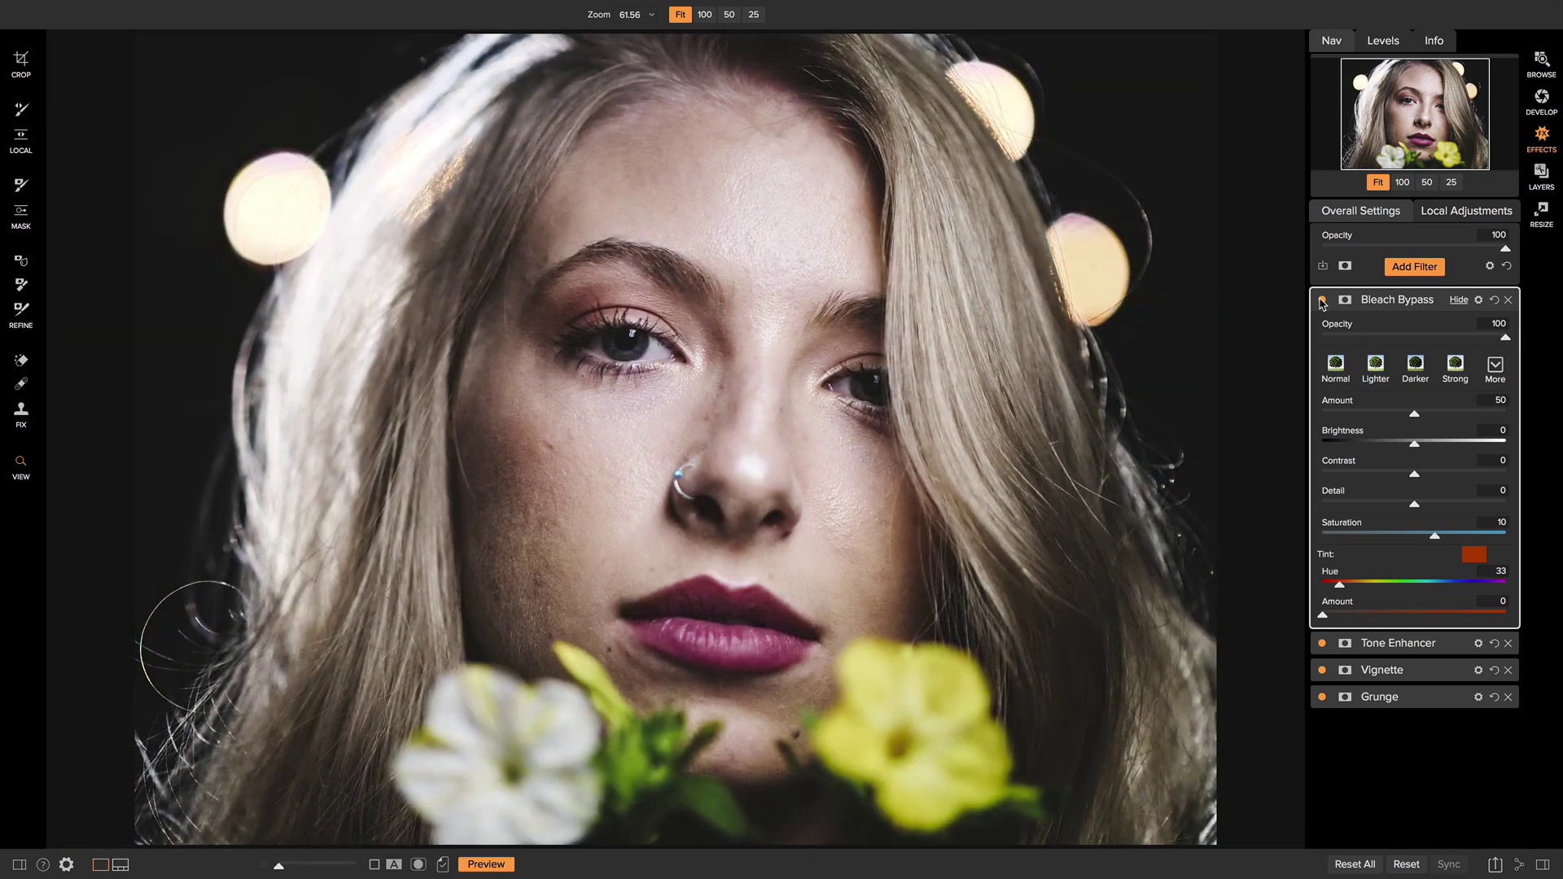